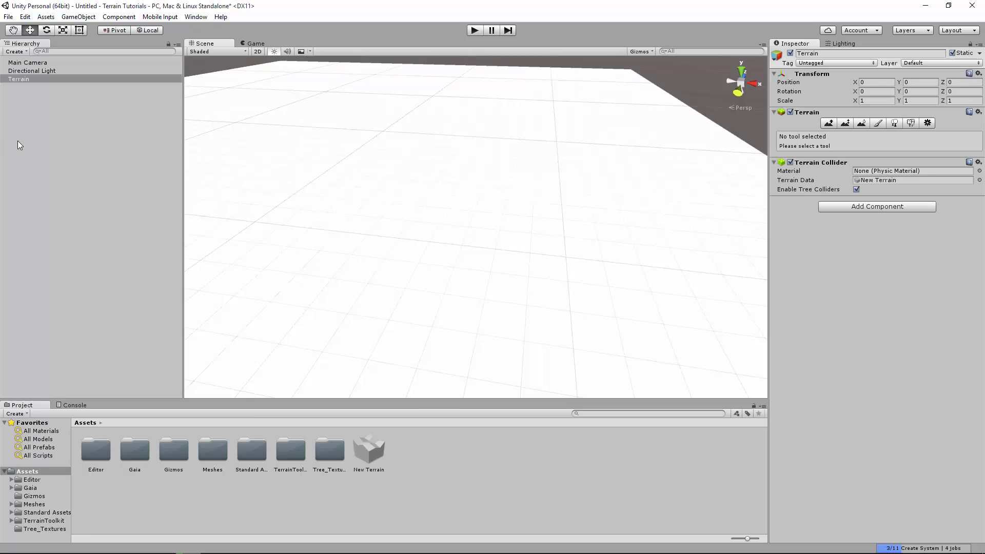
Review the terrain's width, length and height values in the Terrain Settings resolution section
{"action": "left_click", "coordinate": [927, 123]}
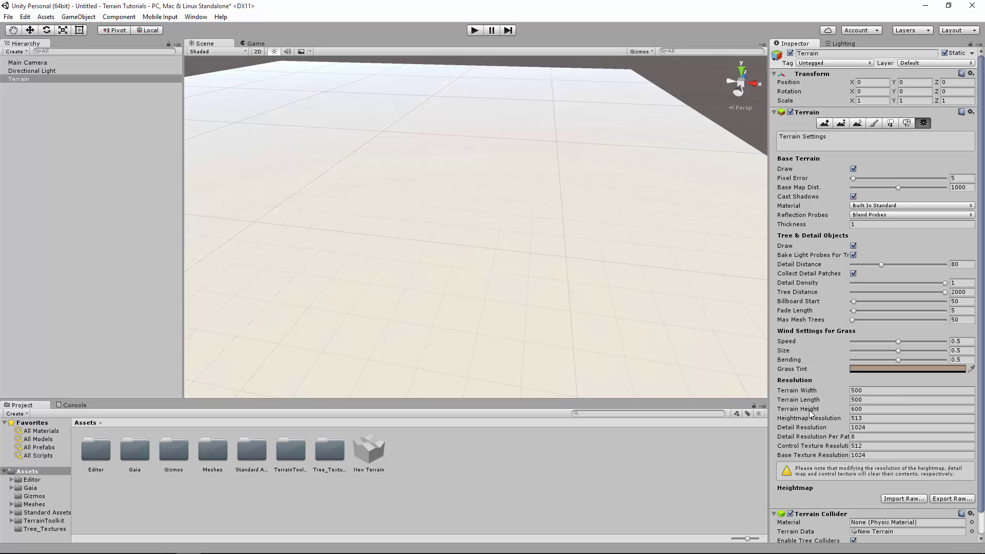
{"action": "left_click", "coordinate": [885, 392]}
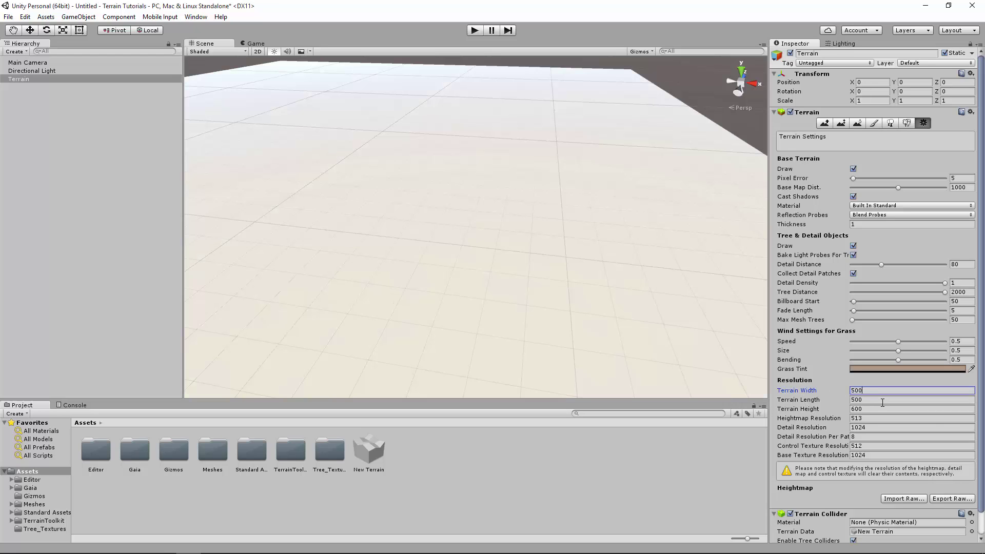
{"action": "left_click", "coordinate": [882, 399]}
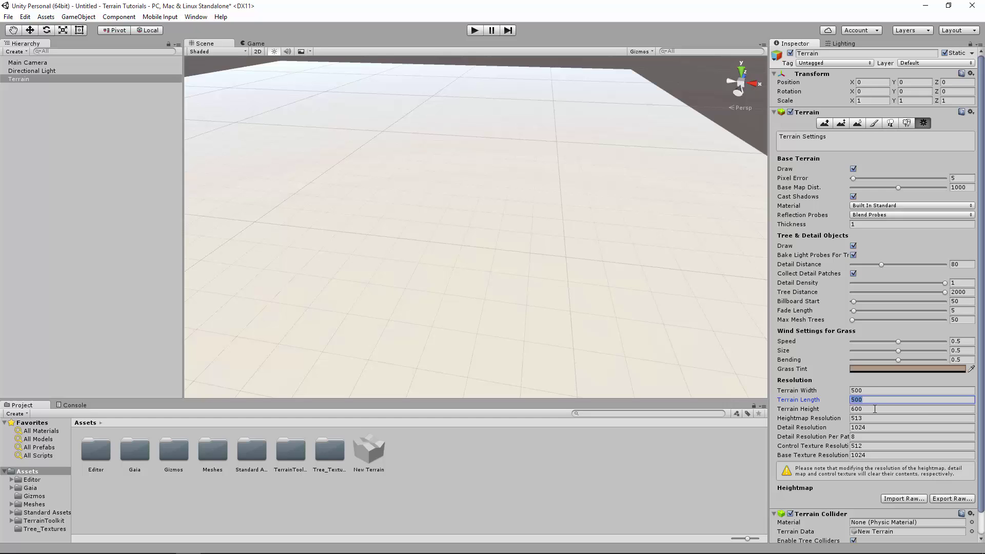
{"action": "left_click", "coordinate": [875, 409]}
{"action": "left_click", "coordinate": [873, 391]}
{"action": "left_click", "coordinate": [873, 399]}
{"action": "left_click", "coordinate": [868, 409]}
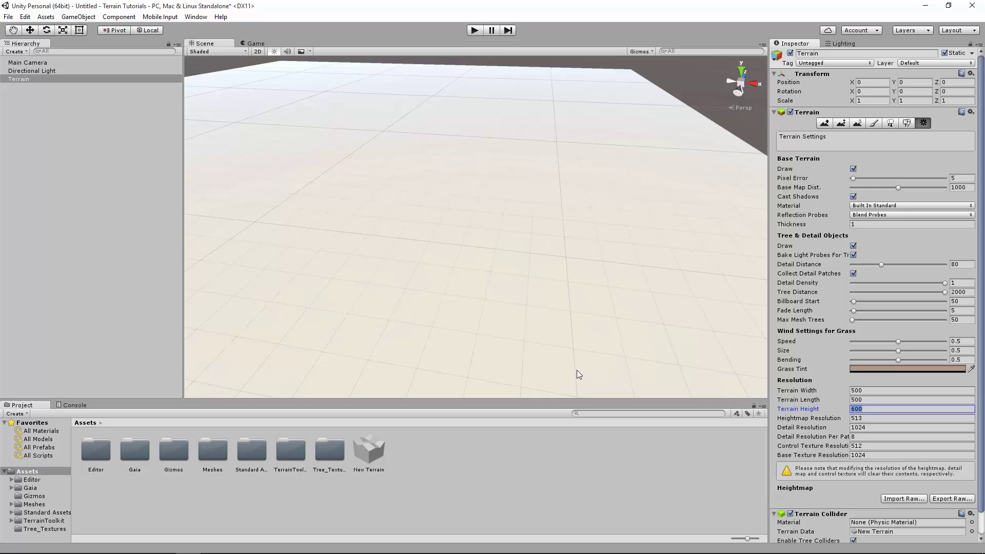
Raise a low mound on the terrain using the solid round brush at size 100 and opacity 3
{"action": "left_click", "coordinate": [827, 125]}
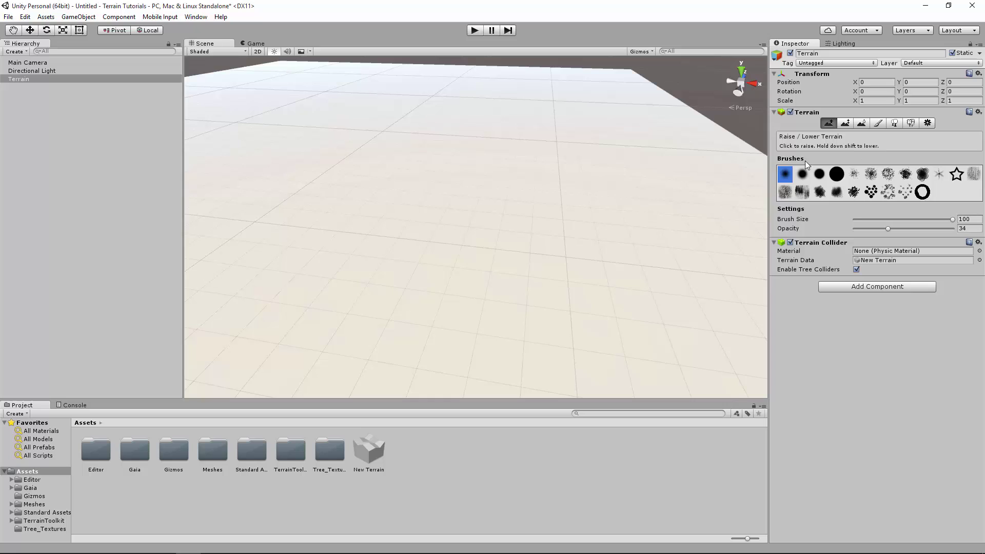
{"action": "left_click", "coordinate": [836, 174]}
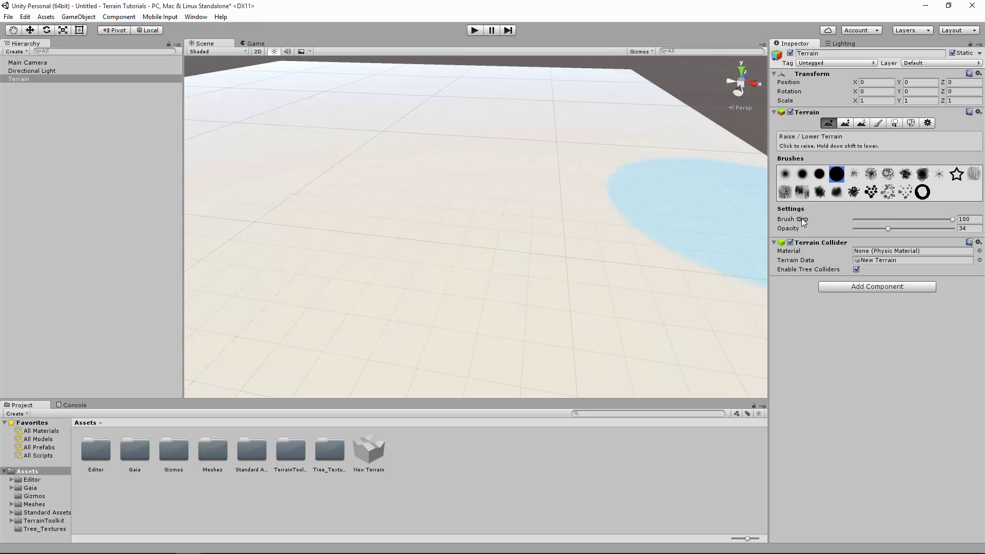
{"action": "left_click", "coordinate": [953, 218]}
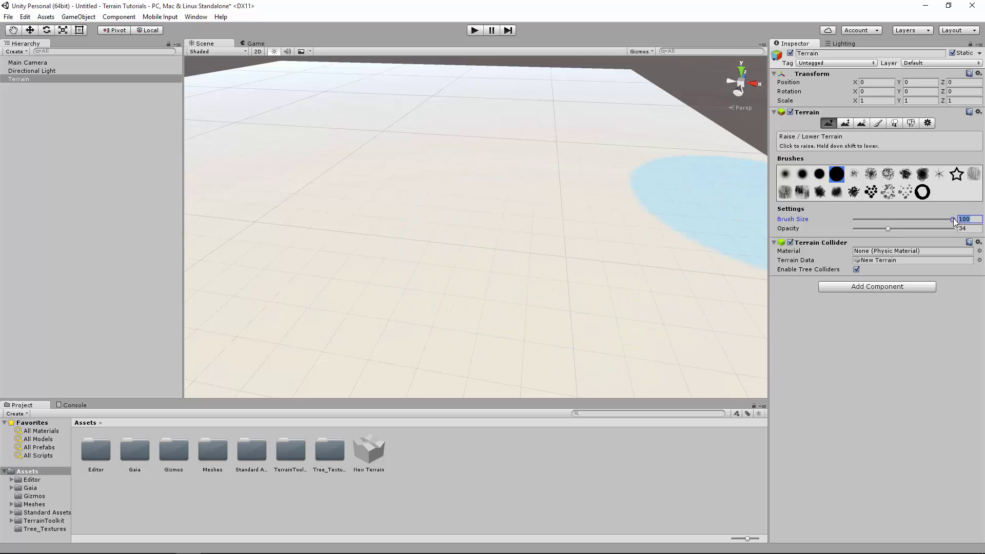
{"action": "left_click_drag", "start_coordinate": [953, 218], "coordinate": [817, 223]}
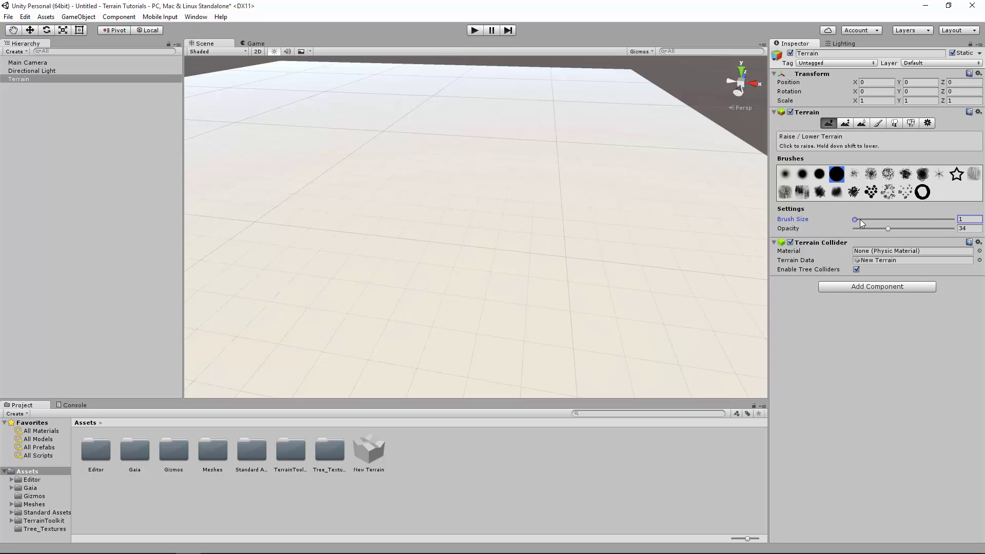
{"action": "left_click_drag", "start_coordinate": [859, 220], "coordinate": [977, 218]}
{"action": "left_click_drag", "start_coordinate": [889, 229], "coordinate": [855, 231]}
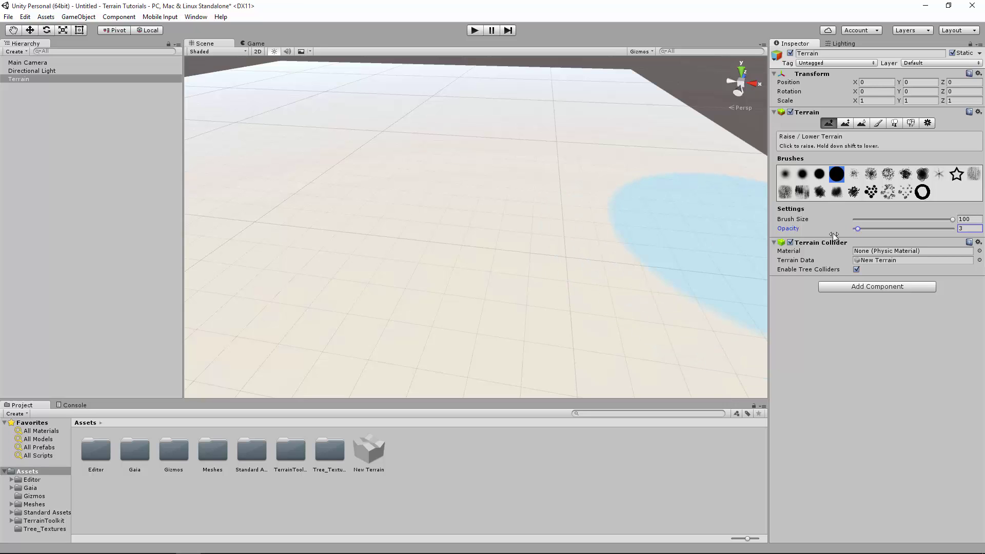
{"action": "mouse_move", "coordinate": [528, 204]}
{"action": "left_mouse_down"}
{"action": "mouse_move", "coordinate": [568, 184]}
{"action": "mouse_move", "coordinate": [518, 169]}
{"action": "left_mouse_up"}
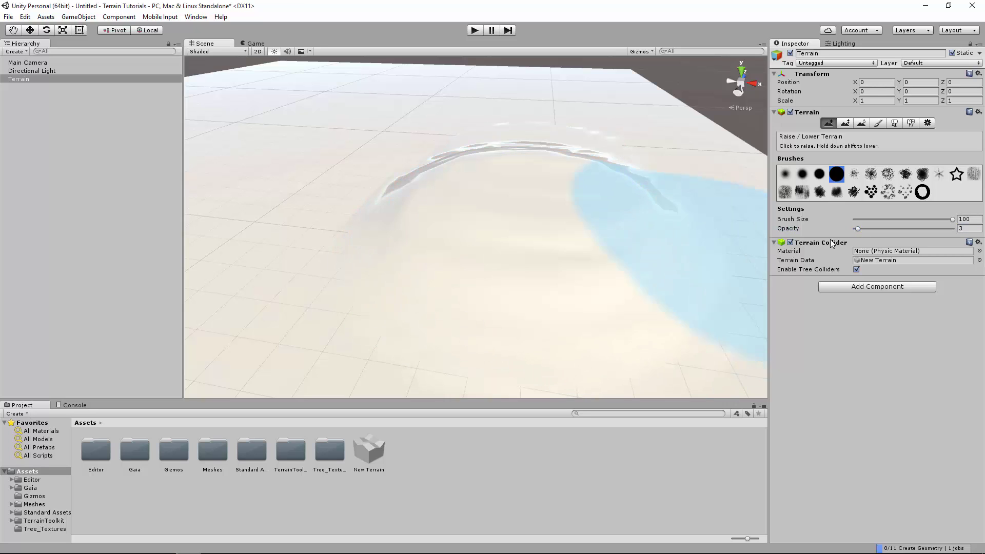
Raise a tall ridge and rough spiky hills at opacity 100, using the solid round brush and two scattered brushes
{"action": "left_click_drag", "start_coordinate": [857, 228], "coordinate": [953, 228]}
{"action": "mouse_move", "coordinate": [294, 127]}
{"action": "left_mouse_down"}
{"action": "mouse_move", "coordinate": [332, 114]}
{"action": "mouse_move", "coordinate": [585, 194]}
{"action": "mouse_move", "coordinate": [563, 176]}
{"action": "mouse_move", "coordinate": [553, 180]}
{"action": "mouse_move", "coordinate": [557, 201]}
{"action": "mouse_move", "coordinate": [744, 177]}
{"action": "left_mouse_up"}
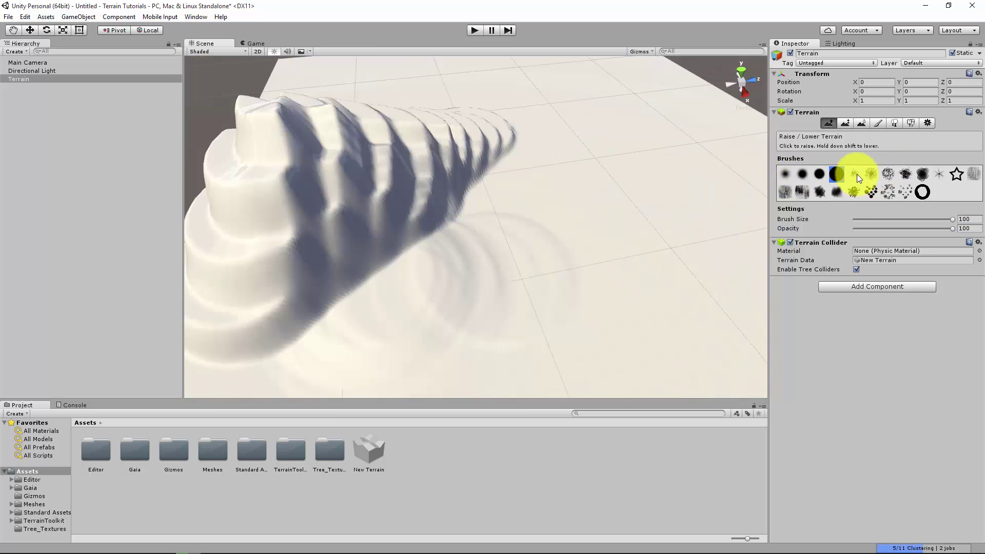
{"action": "left_click", "coordinate": [887, 174]}
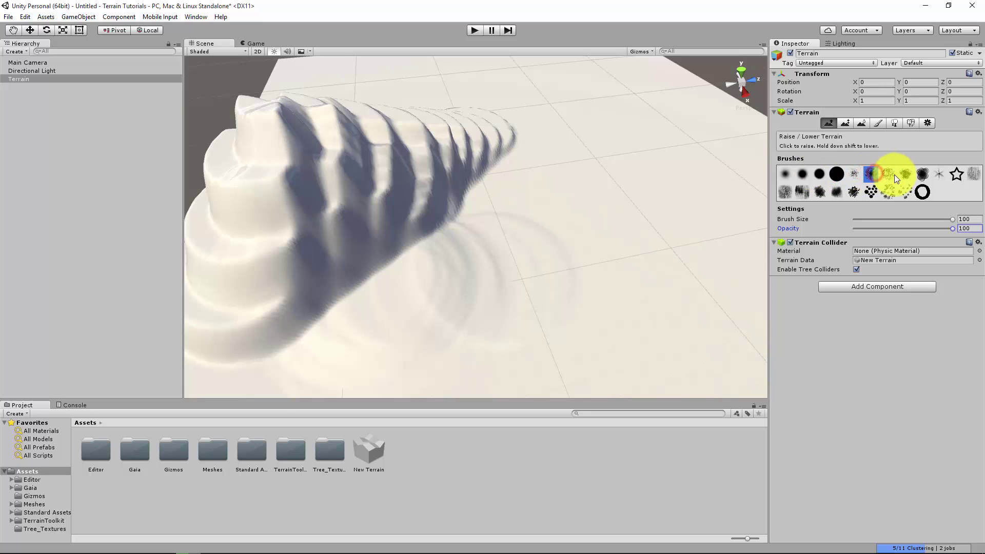
{"action": "mouse_move", "coordinate": [646, 129]}
{"action": "left_mouse_down"}
{"action": "mouse_move", "coordinate": [622, 160]}
{"action": "mouse_move", "coordinate": [585, 162]}
{"action": "left_mouse_up"}
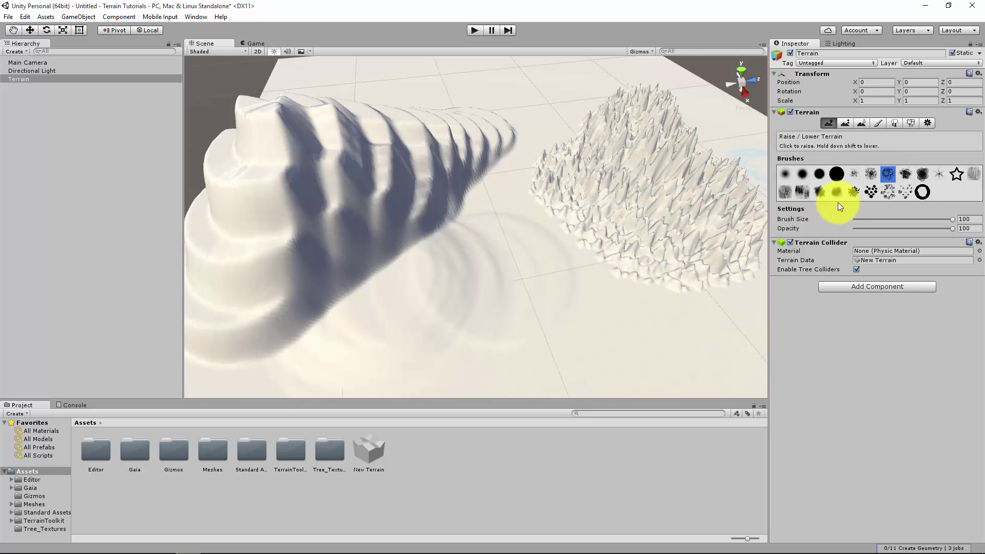
{"action": "left_click", "coordinate": [853, 192]}
{"action": "mouse_move", "coordinate": [550, 109]}
{"action": "left_mouse_down"}
{"action": "mouse_move", "coordinate": [532, 211]}
{"action": "mouse_move", "coordinate": [589, 242]}
{"action": "left_mouse_up"}
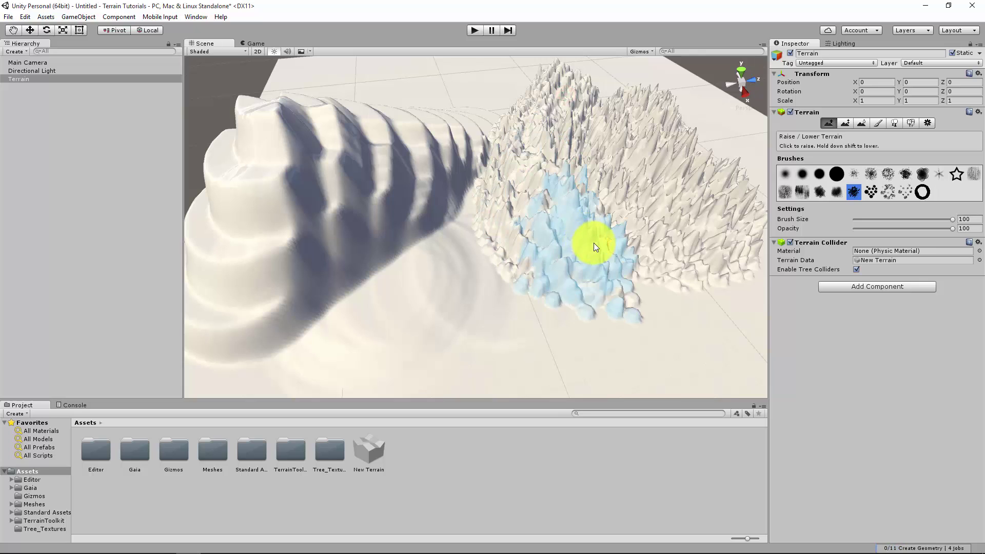
Choose the custom ring brush and inspect its brush_0 texture in the Gizmos folder
{"action": "left_click", "coordinate": [928, 192]}
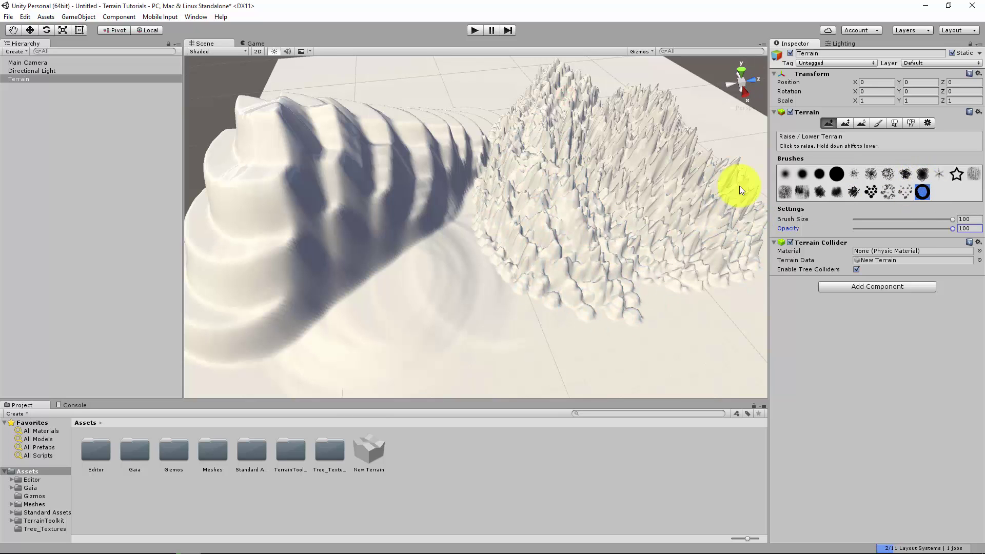
{"action": "double_click", "coordinate": [174, 453]}
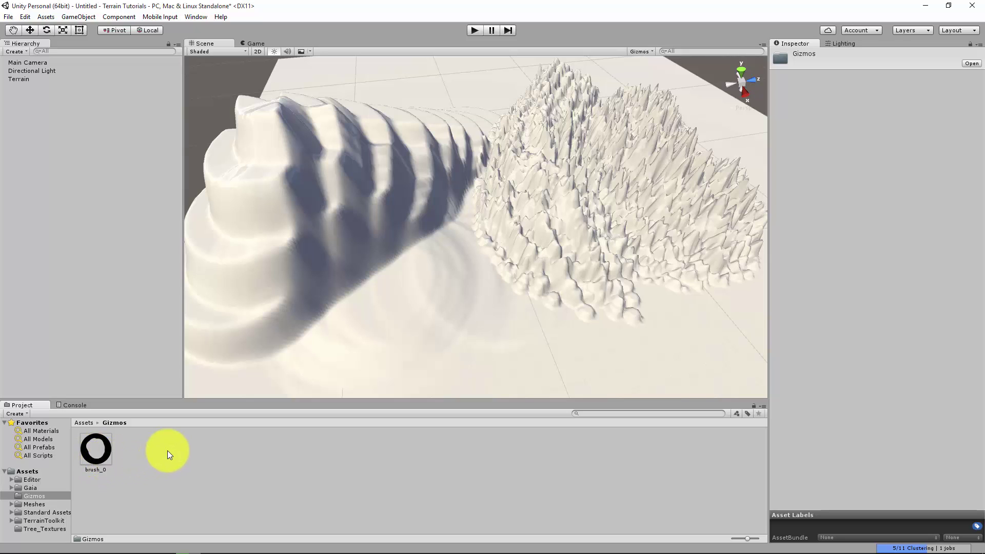
{"action": "left_click", "coordinate": [109, 452]}
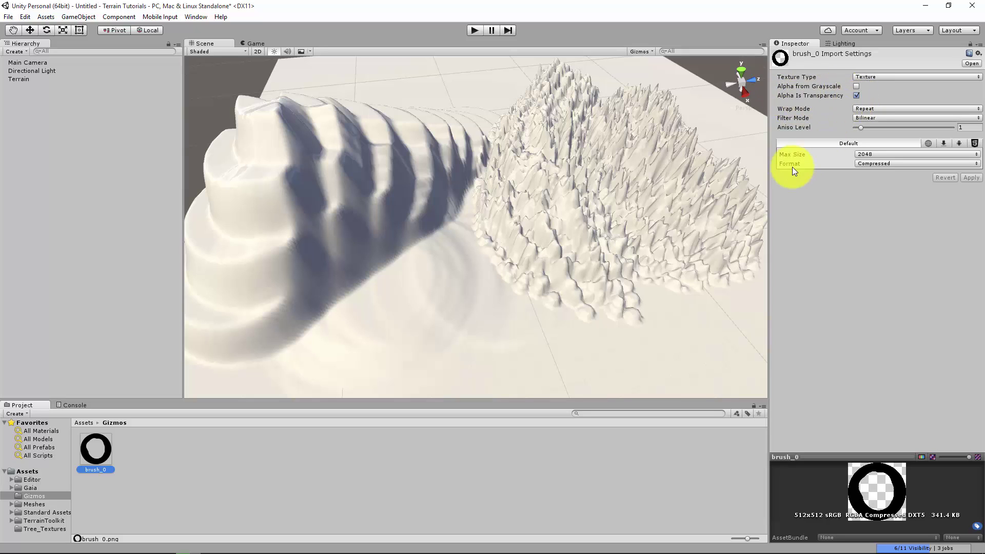
Reselect the terrain and flatten it to a Paint Height value of 5
{"action": "left_click", "coordinate": [395, 282]}
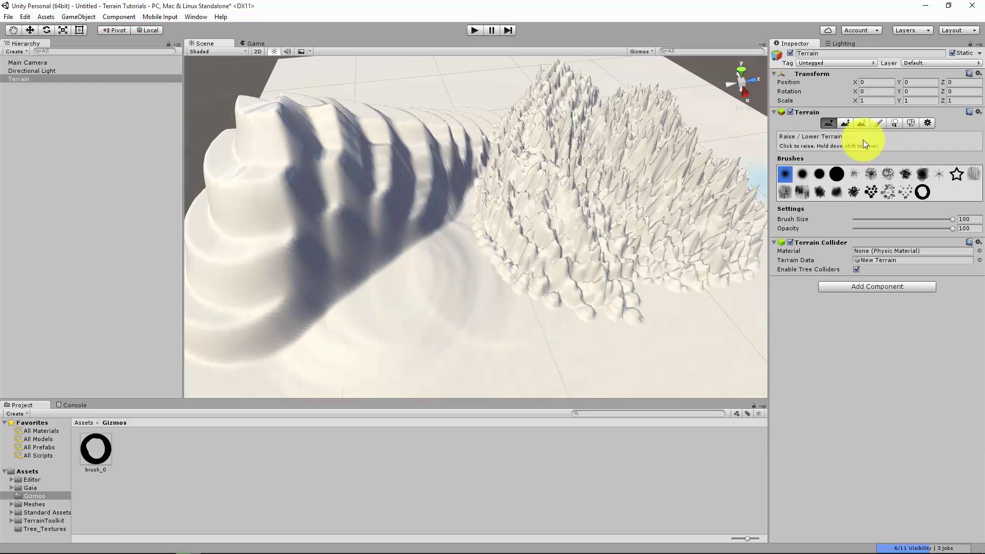
{"action": "left_click", "coordinate": [845, 124]}
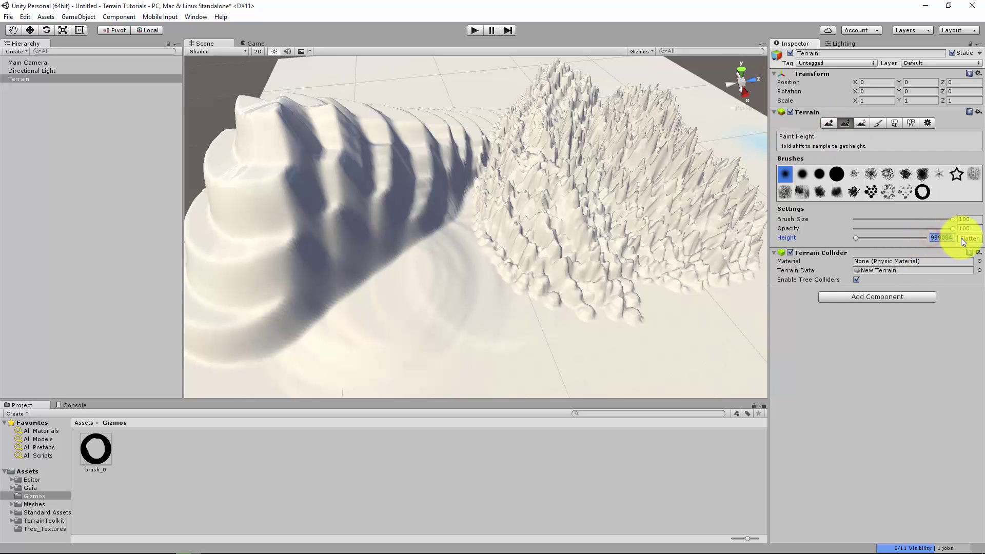
{"action": "type", "text": "5"}
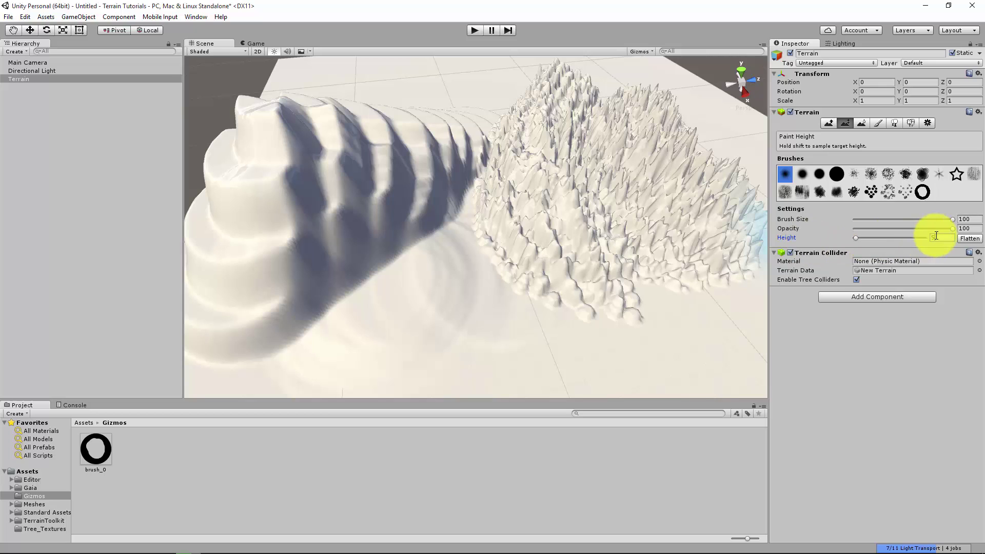
{"action": "left_click", "coordinate": [971, 240]}
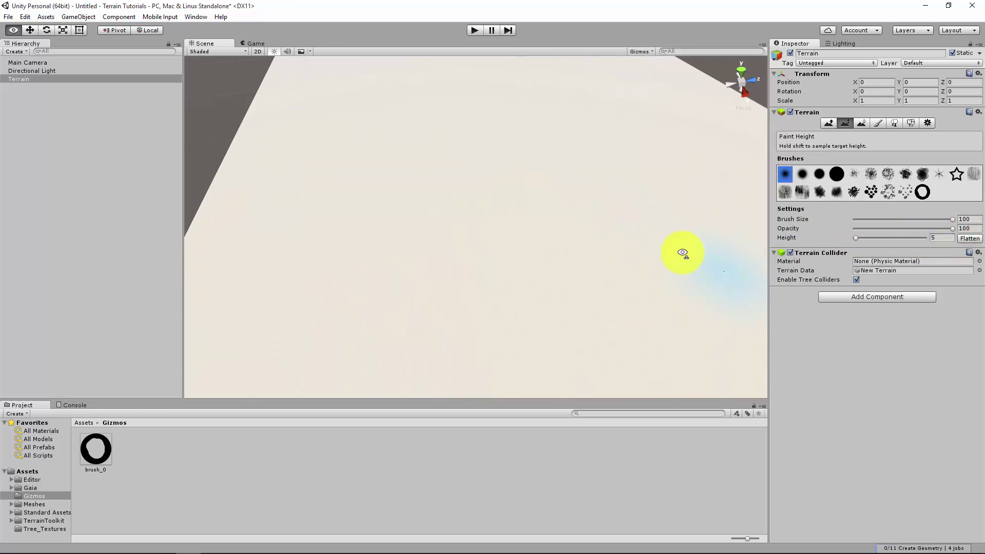
Lower a wide shallow basin in the flattened terrain using the soft round brush
{"action": "mouse_move", "coordinate": [681, 255]}
{"action": "left_mouse_down", "text": "alt"}
{"action": "mouse_move", "coordinate": [602, 239]}
{"action": "mouse_move", "coordinate": [715, 228]}
{"action": "left_mouse_up", "text": "alt"}
{"action": "left_click", "coordinate": [829, 125]}
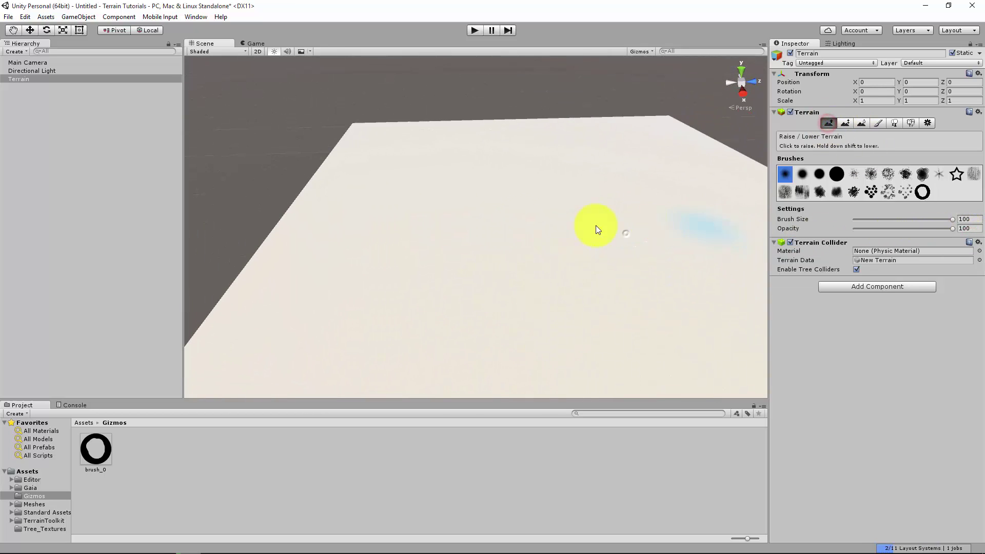
{"action": "mouse_move", "coordinate": [474, 180]}
{"action": "left_mouse_down"}
{"action": "mouse_move", "coordinate": [645, 209]}
{"action": "mouse_move", "coordinate": [592, 264]}
{"action": "mouse_move", "coordinate": [549, 241]}
{"action": "mouse_move", "coordinate": [550, 271]}
{"action": "mouse_move", "coordinate": [574, 254]}
{"action": "mouse_move", "coordinate": [578, 279]}
{"action": "mouse_move", "coordinate": [582, 254]}
{"action": "left_mouse_up"}
Raise a tall pointed peak at the far edge of the basin with the soft round brush
{"action": "left_click", "coordinate": [845, 123]}
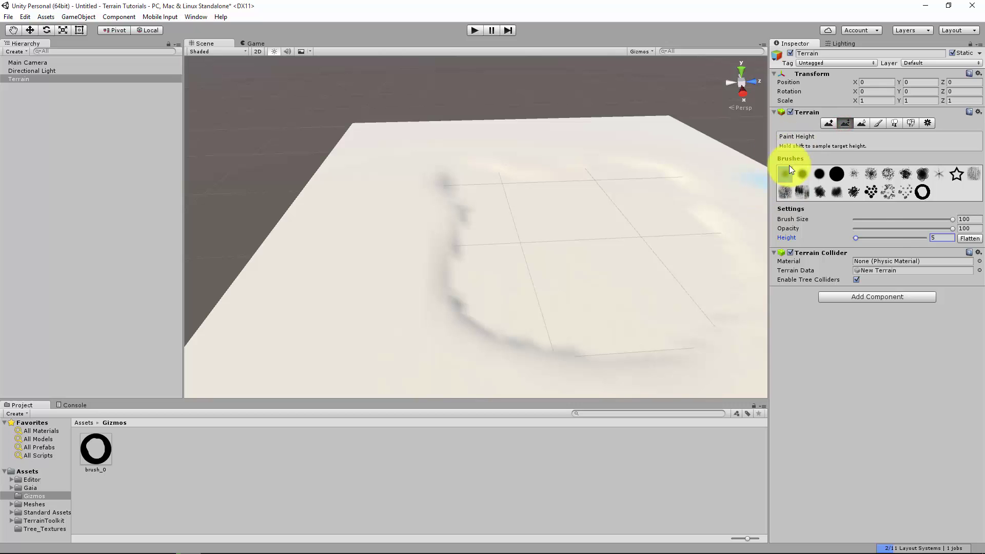
{"action": "left_click", "coordinate": [828, 123]}
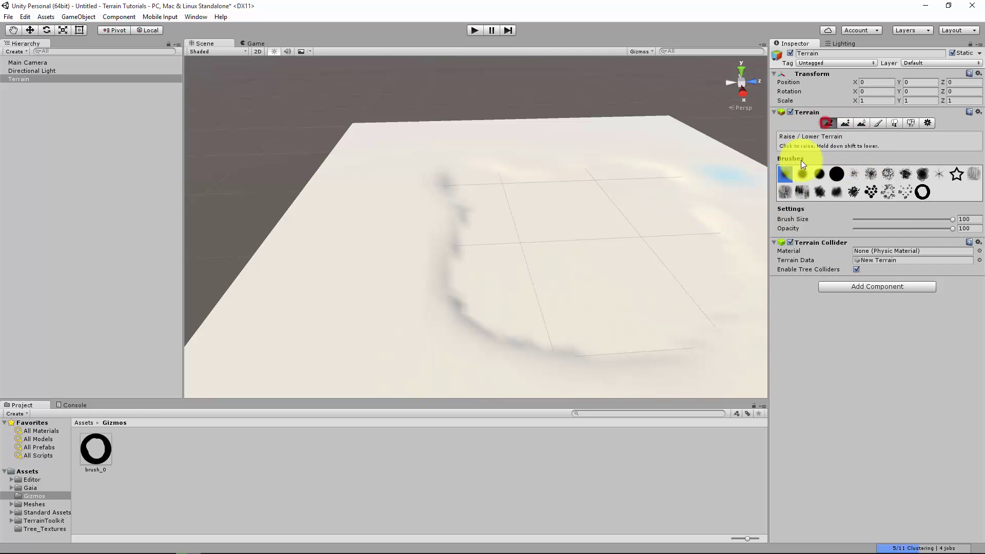
{"action": "mouse_move", "coordinate": [420, 162]}
{"action": "left_mouse_down"}
{"action": "mouse_move", "coordinate": [423, 146]}
{"action": "mouse_move", "coordinate": [408, 183]}
{"action": "left_mouse_up"}
Paint flat plateaus from the peak across the basin with Paint Height, sampling target heights of about 67.85 and 41.62
{"action": "left_click", "coordinate": [844, 124]}
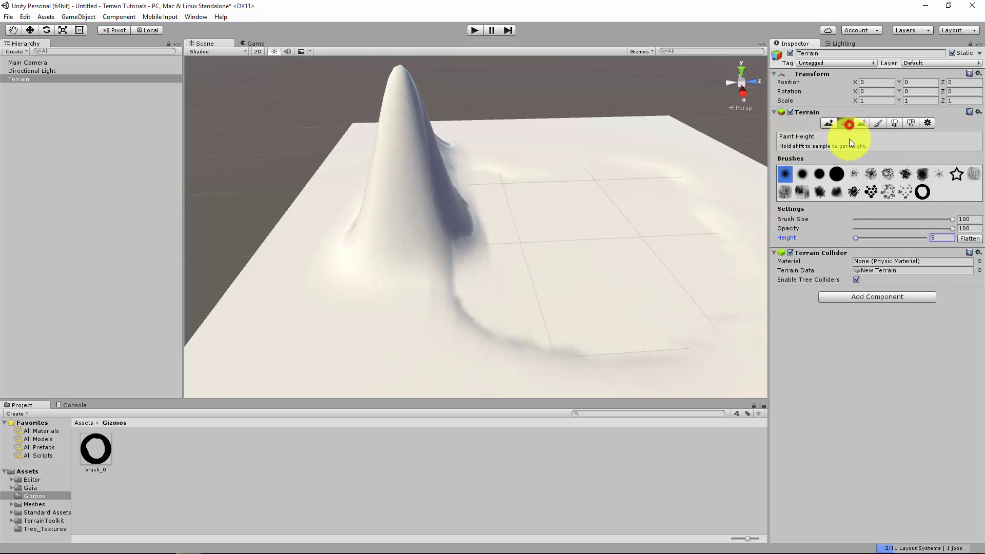
{"action": "left_click", "coordinate": [410, 177], "text": "shift"}
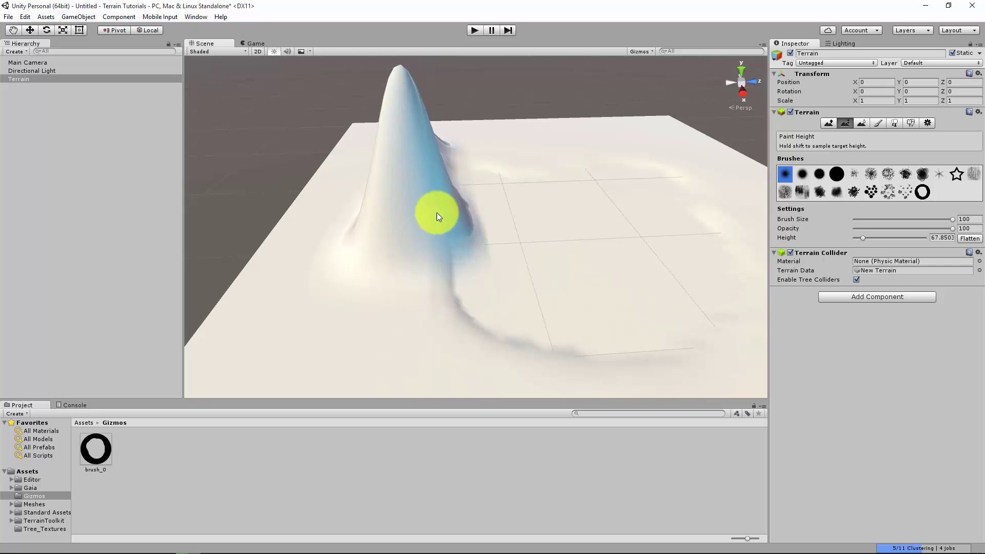
{"action": "mouse_move", "coordinate": [436, 213]}
{"action": "left_mouse_down"}
{"action": "mouse_move", "coordinate": [545, 212]}
{"action": "mouse_move", "coordinate": [483, 199]}
{"action": "mouse_move", "coordinate": [458, 239]}
{"action": "mouse_move", "coordinate": [528, 260]}
{"action": "mouse_move", "coordinate": [632, 232]}
{"action": "mouse_move", "coordinate": [639, 246]}
{"action": "left_mouse_up"}
{"action": "left_click", "coordinate": [528, 261], "text": "shift"}
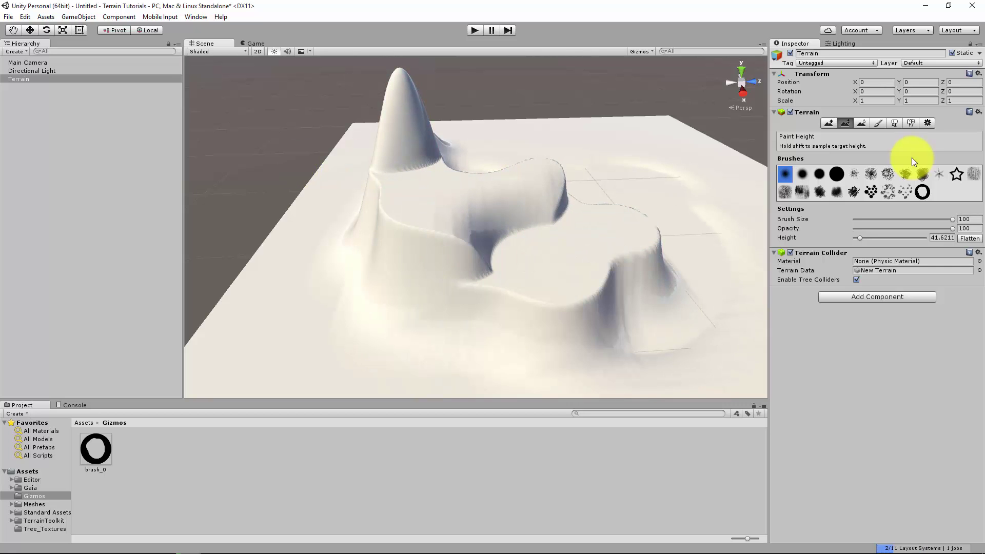
Smooth the peak and plateau edges with the Smooth Height tool and the solid round brush
{"action": "left_click", "coordinate": [861, 123]}
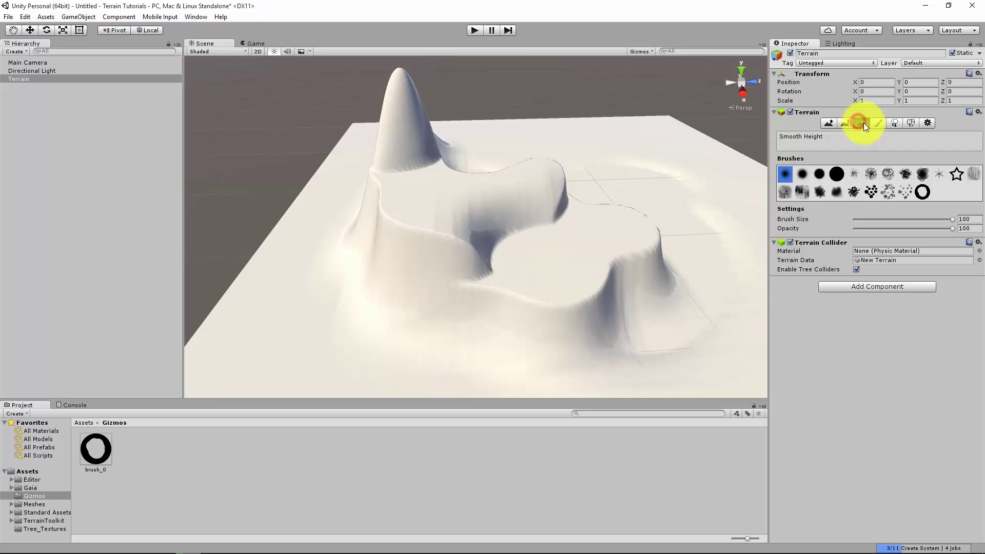
{"action": "left_click", "coordinate": [835, 174]}
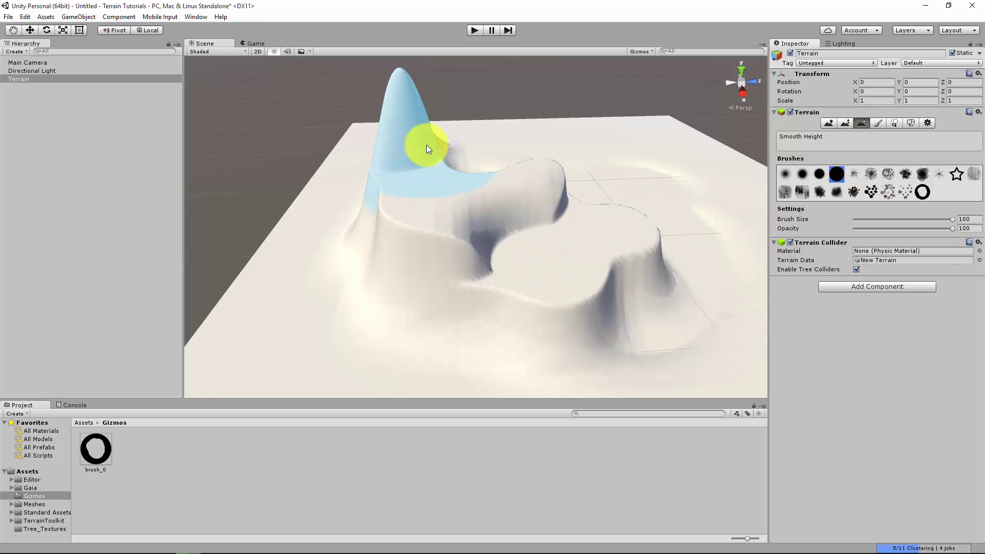
{"action": "mouse_move", "coordinate": [426, 145]}
{"action": "left_mouse_down"}
{"action": "mouse_move", "coordinate": [399, 170]}
{"action": "mouse_move", "coordinate": [480, 241]}
{"action": "mouse_move", "coordinate": [598, 266]}
{"action": "mouse_move", "coordinate": [646, 246]}
{"action": "left_mouse_up"}
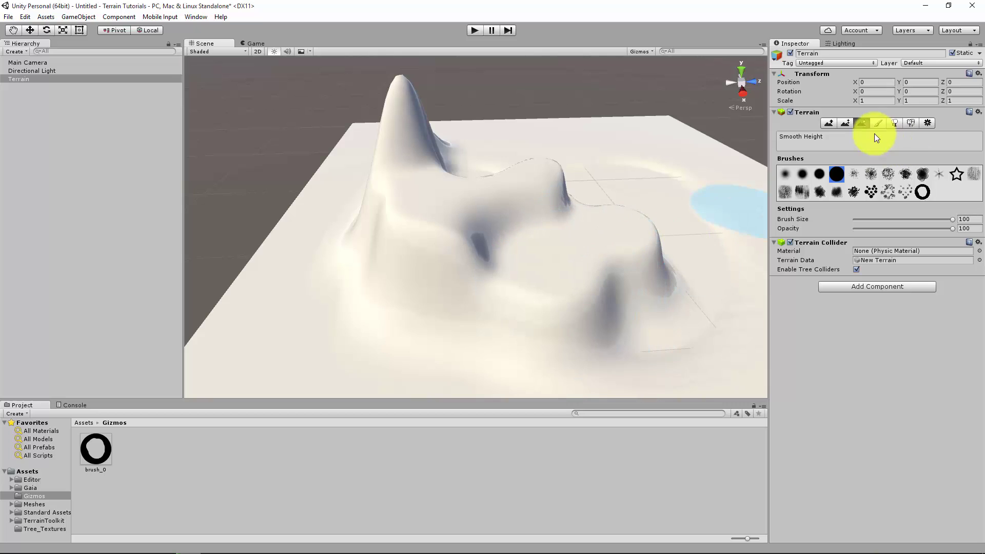
Raise a jagged mountain behind the plateaus with a rough textured brush and smooth its spikes
{"action": "left_click", "coordinate": [829, 123]}
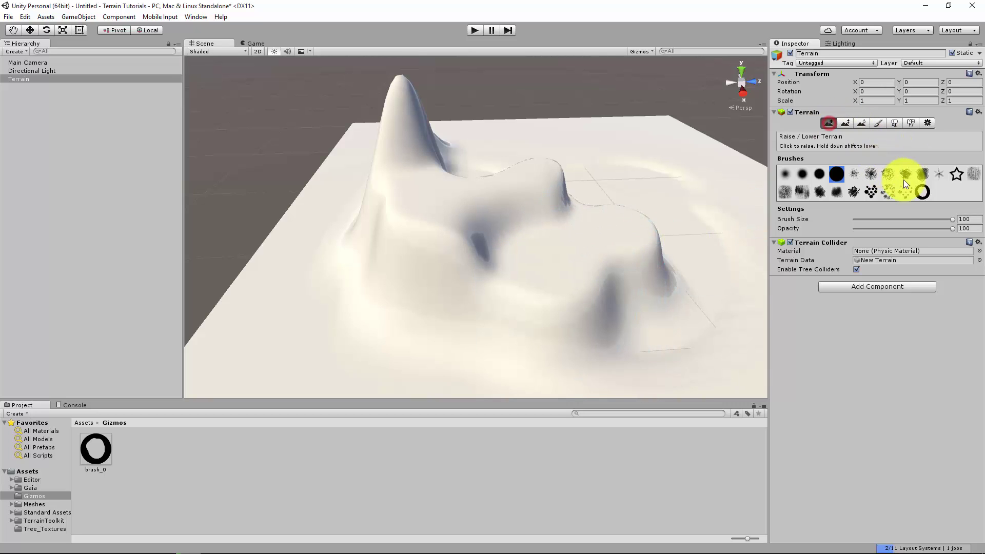
{"action": "left_click", "coordinate": [780, 194]}
{"action": "left_click_drag", "start_coordinate": [648, 175], "coordinate": [673, 159]}
{"action": "left_click", "coordinate": [861, 123]}
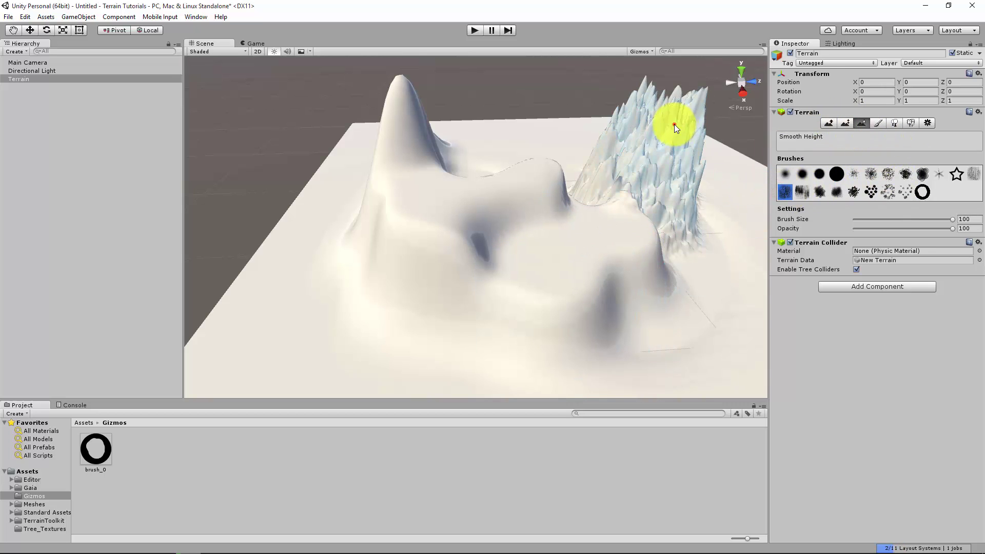
{"action": "mouse_move", "coordinate": [674, 124]}
{"action": "left_mouse_down"}
{"action": "mouse_move", "coordinate": [665, 143]}
{"action": "mouse_move", "coordinate": [682, 125]}
{"action": "mouse_move", "coordinate": [676, 133]}
{"action": "left_mouse_up"}
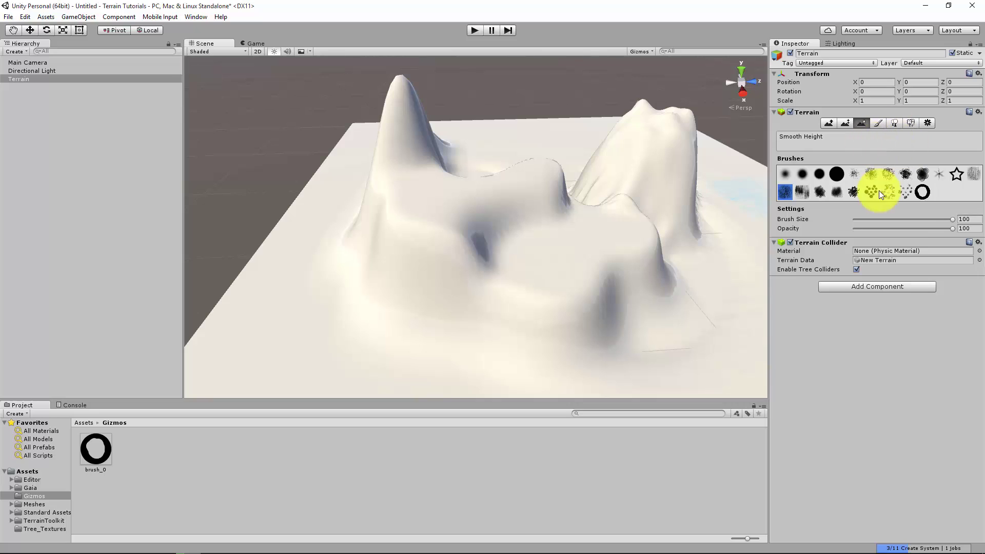
Add CliffAlbedoSpecular as the terrain's first paint texture, finding it with a search for "cliff"
{"action": "left_click", "coordinate": [878, 123]}
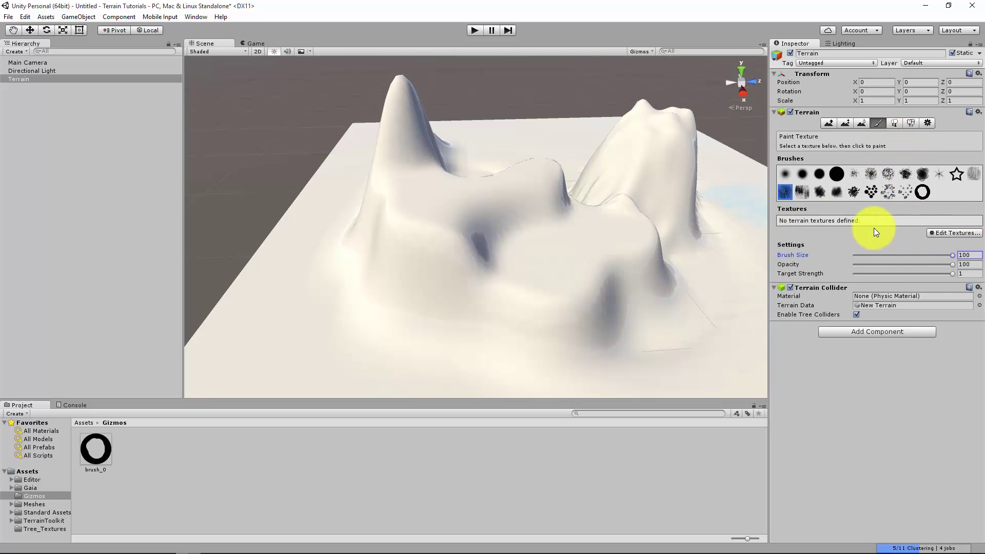
{"action": "left_click", "coordinate": [955, 232]}
{"action": "left_click", "coordinate": [954, 234]}
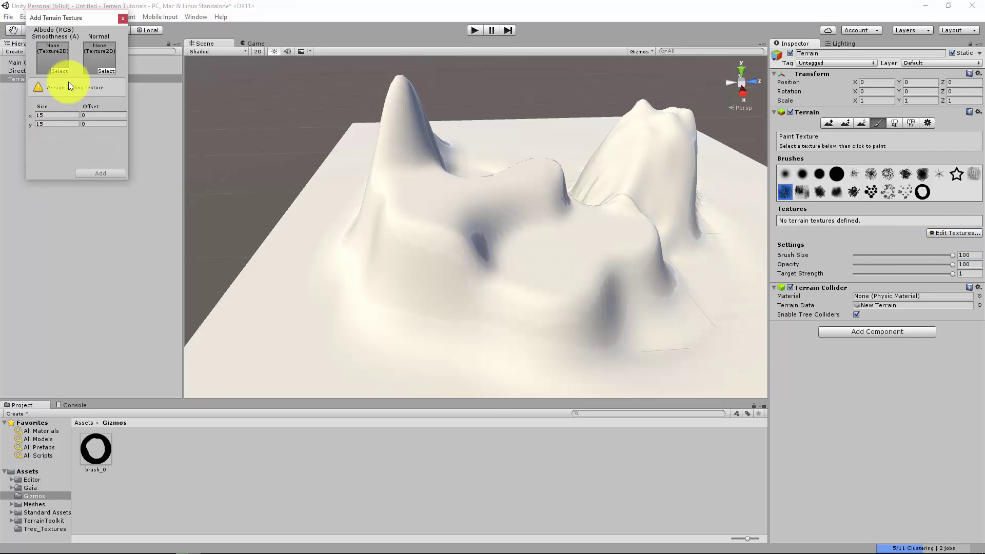
{"action": "left_click", "coordinate": [60, 70]}
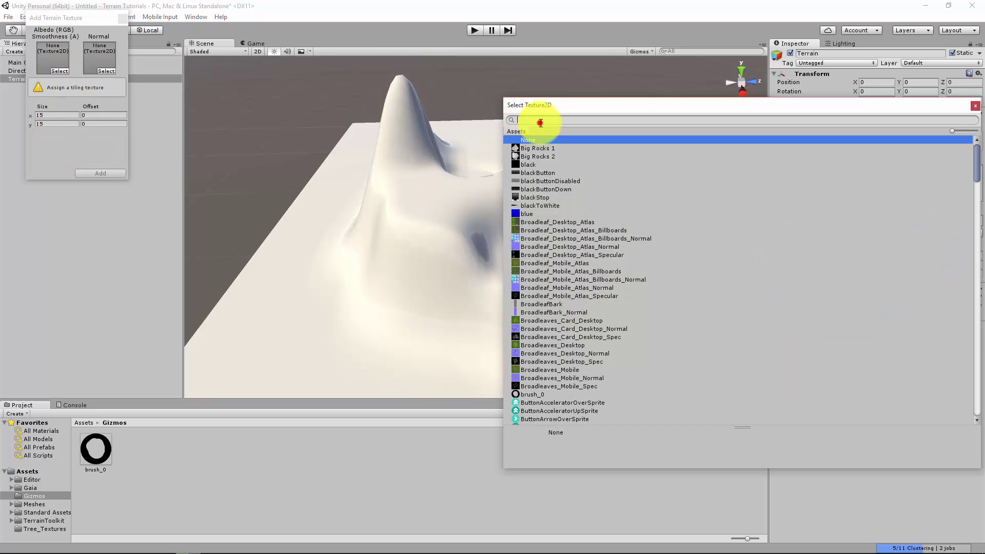
{"action": "left_click", "coordinate": [539, 121]}
{"action": "type", "text": "cliff"}
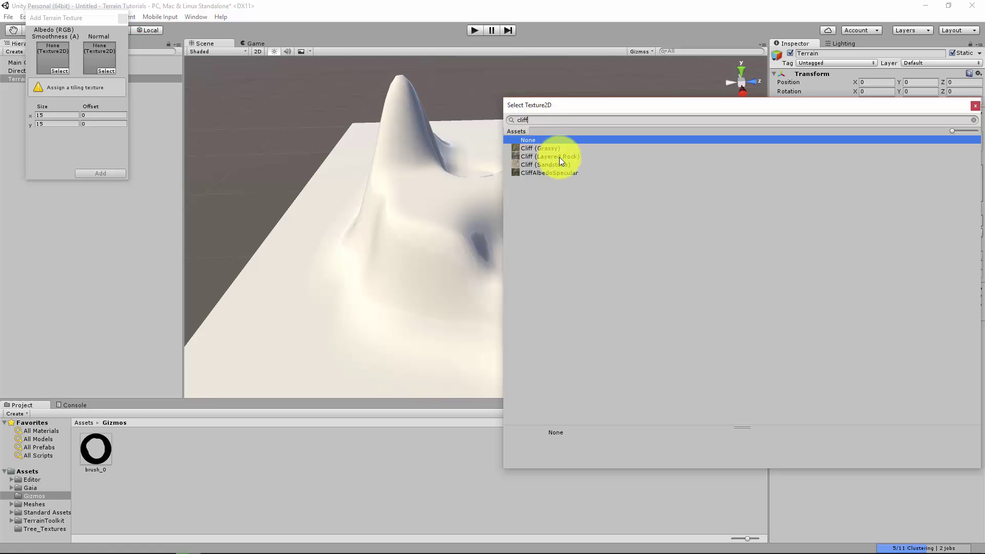
{"action": "left_click", "coordinate": [538, 174]}
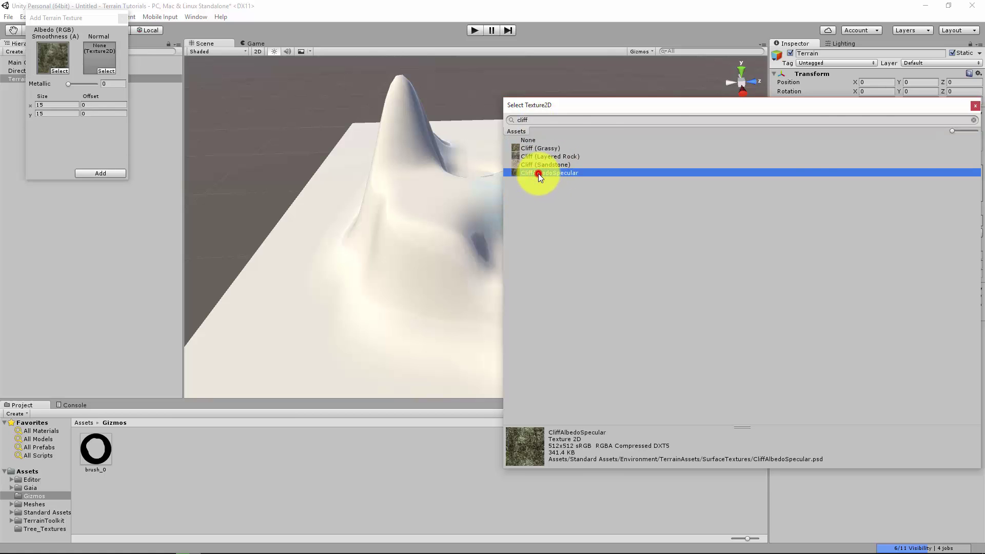
{"action": "double_click", "coordinate": [538, 174]}
{"action": "left_click", "coordinate": [100, 174]}
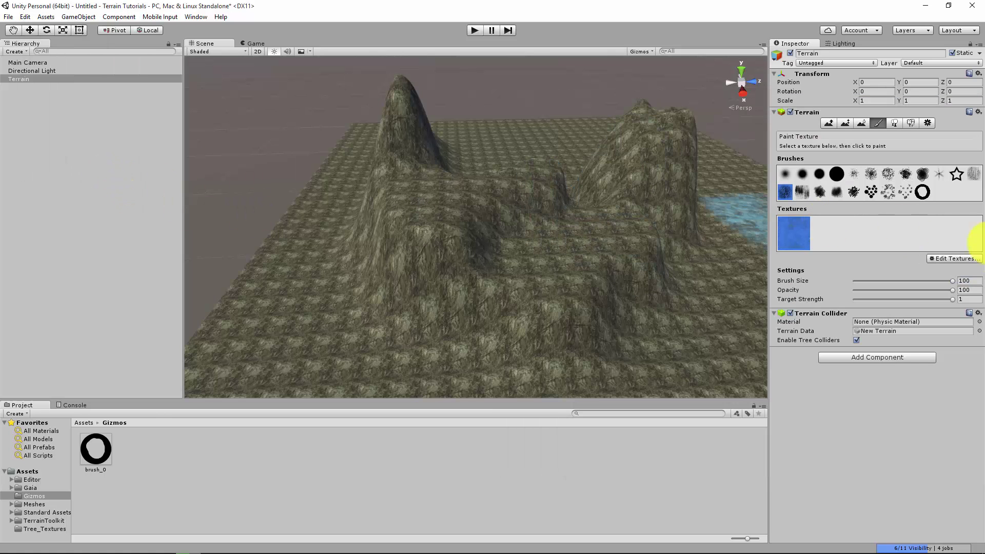
Start a second terrain texture and assign GrassFrond02AlbedoAlpha as its albedo from a search for "grass"
{"action": "left_click", "coordinate": [947, 258]}
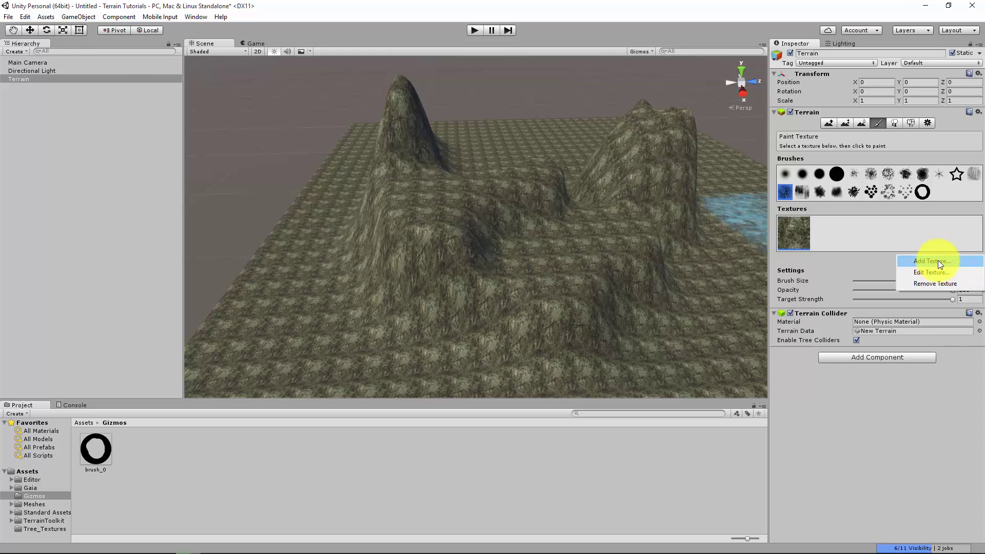
{"action": "left_click", "coordinate": [938, 260]}
{"action": "left_click", "coordinate": [58, 70]}
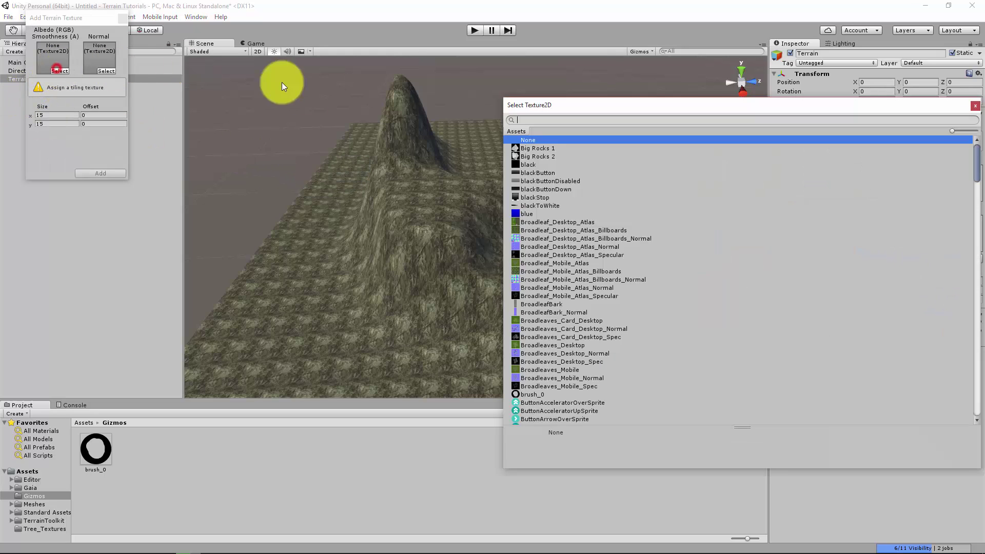
{"action": "type", "text": "grass"}
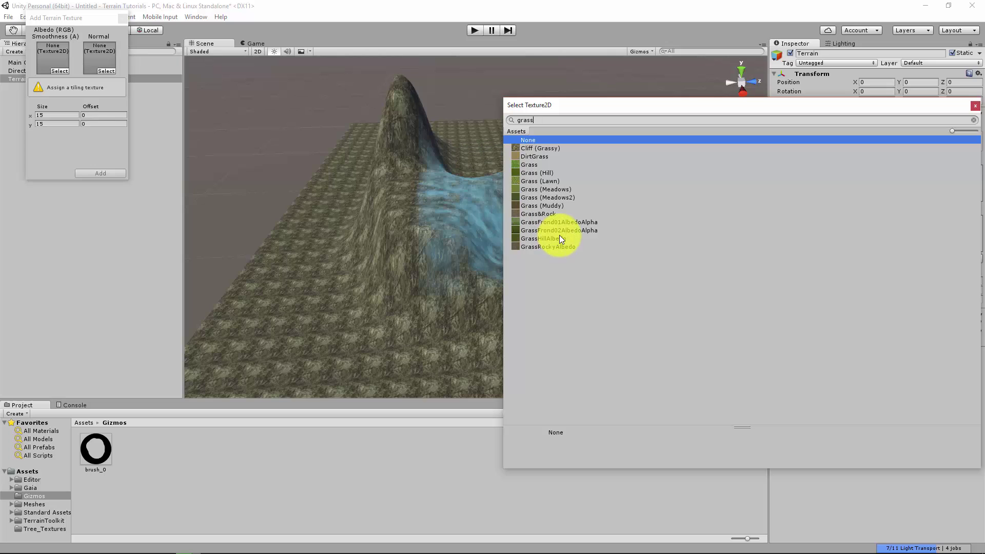
{"action": "left_click", "coordinate": [549, 239]}
{"action": "left_click", "coordinate": [549, 230]}
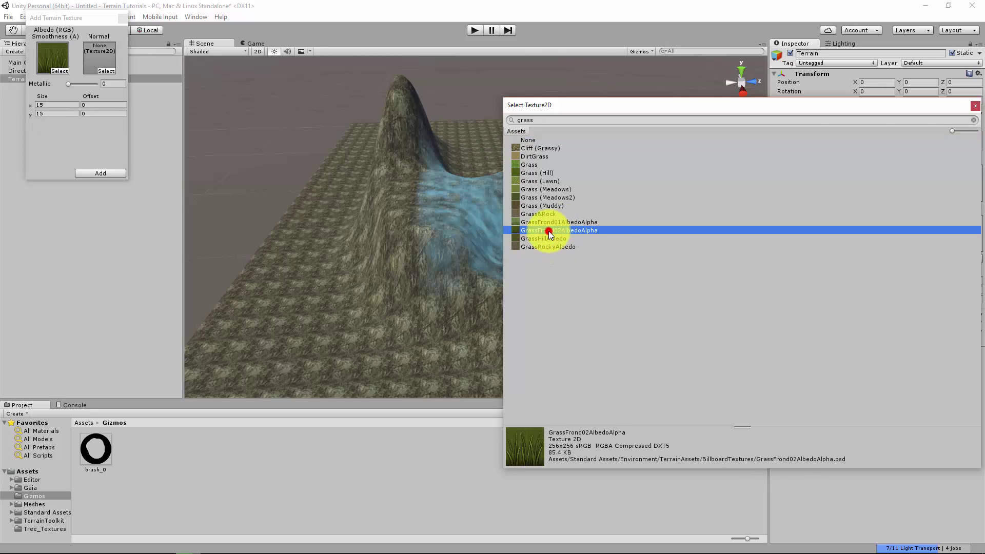
{"action": "double_click", "coordinate": [549, 231]}
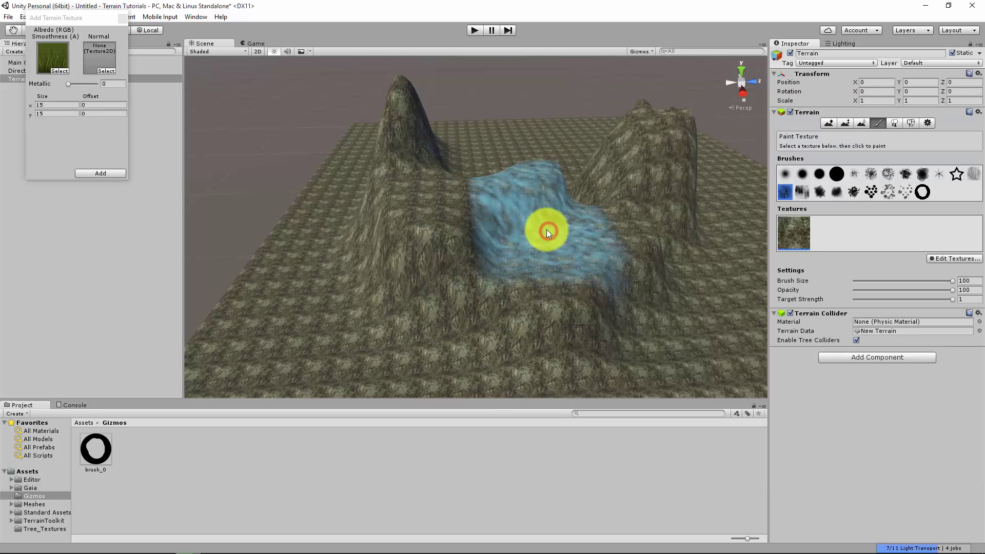
Change the new texture's albedo to a plain green grass texture and add it with a tile size of 8 by 8
{"action": "left_click", "coordinate": [54, 70]}
{"action": "left_click", "coordinate": [595, 288]}
{"action": "double_click", "coordinate": [559, 290]}
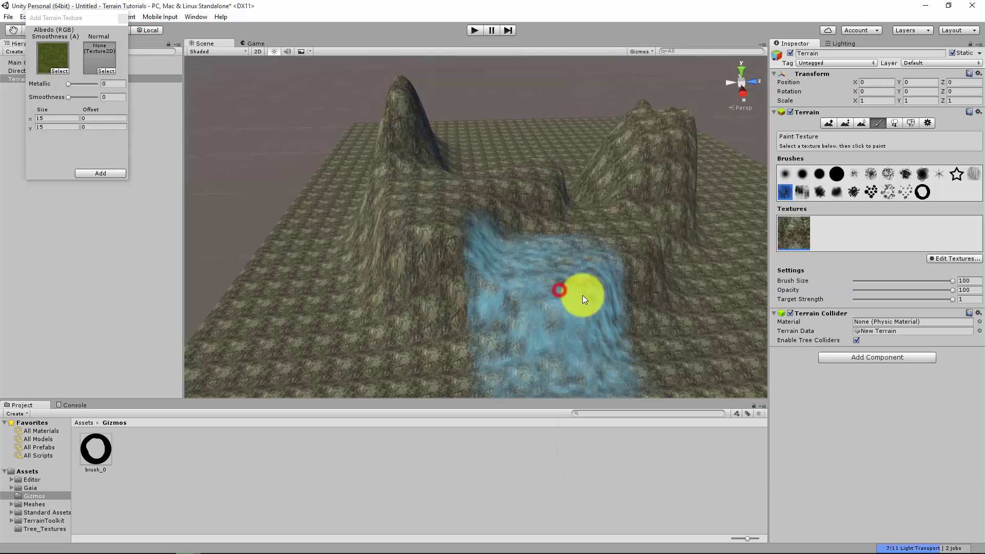
{"action": "left_click", "coordinate": [52, 127]}
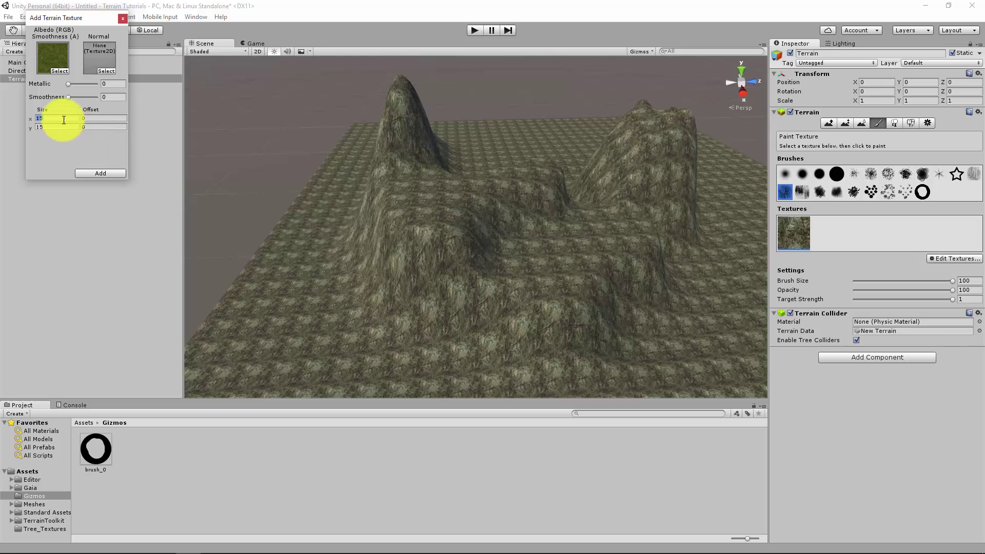
{"action": "type", "text": "8"}
{"action": "left_click", "coordinate": [46, 127]}
{"action": "type", "text": "8"}
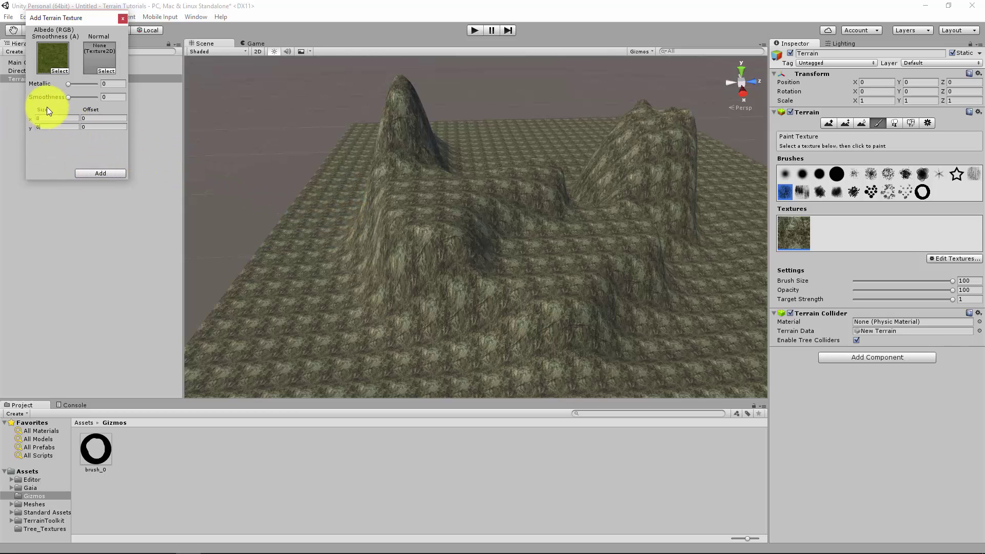
{"action": "left_click", "coordinate": [94, 173]}
Set the cliff texture's tile size to 25 and apply the change
{"action": "left_click", "coordinate": [974, 263]}
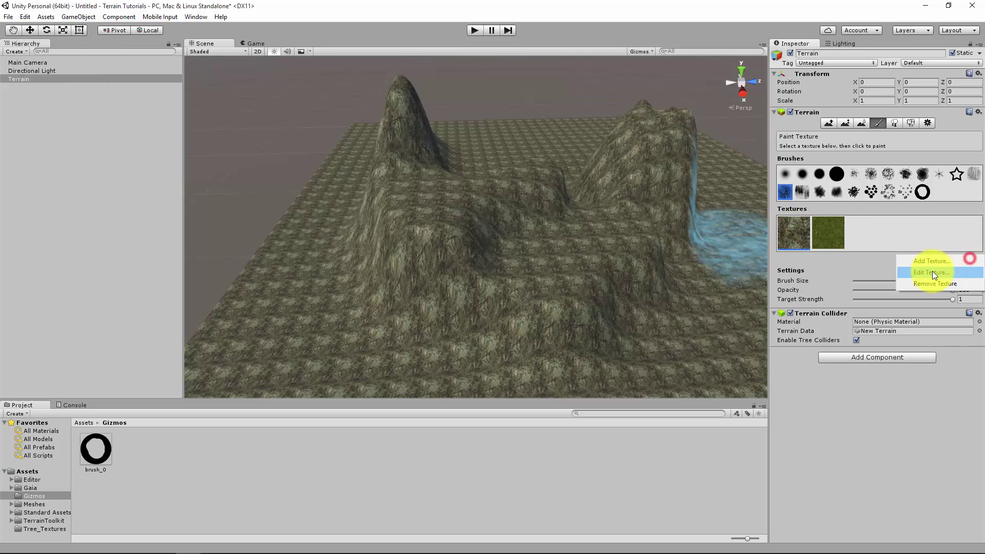
{"action": "left_click", "coordinate": [931, 273]}
{"action": "left_click", "coordinate": [54, 104]}
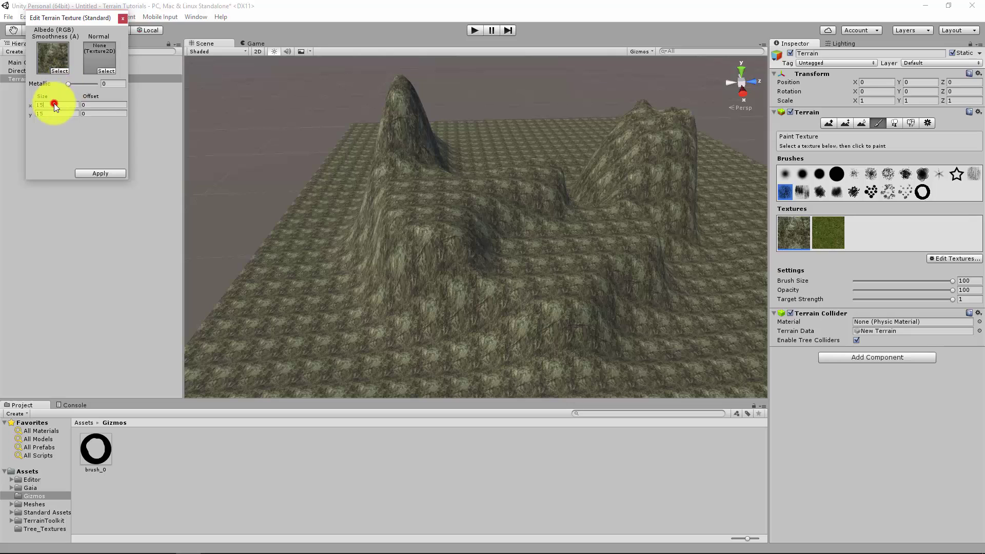
{"action": "type", "text": "25"}
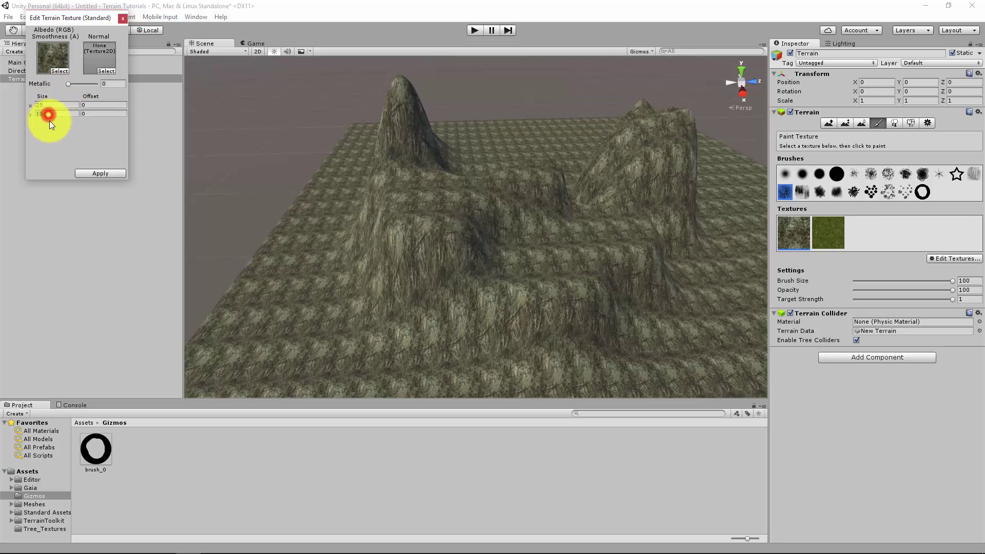
{"action": "left_click", "coordinate": [100, 175]}
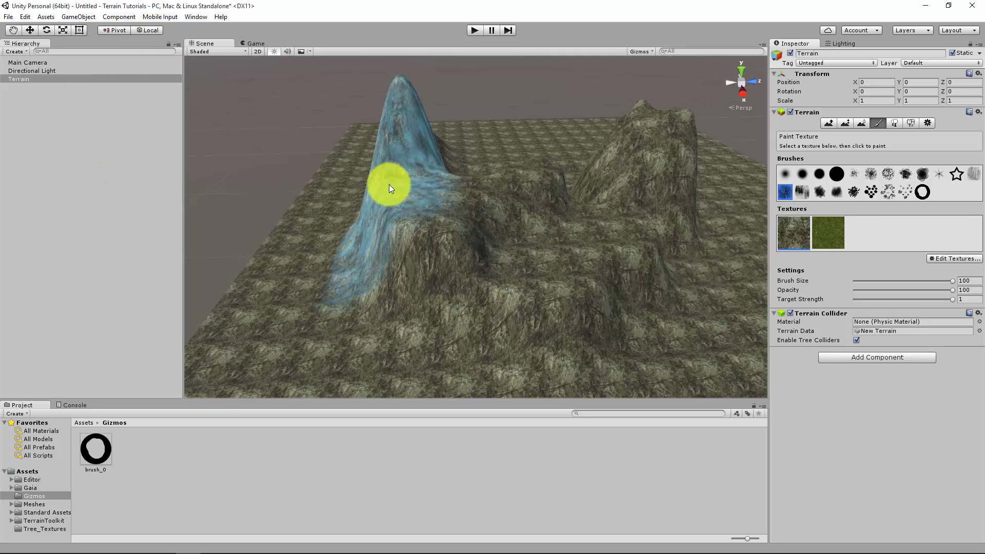
Paint the grass texture on the front slope with a splatter brush, using target strengths of about 0.244 and 1
{"action": "left_click", "coordinate": [834, 229]}
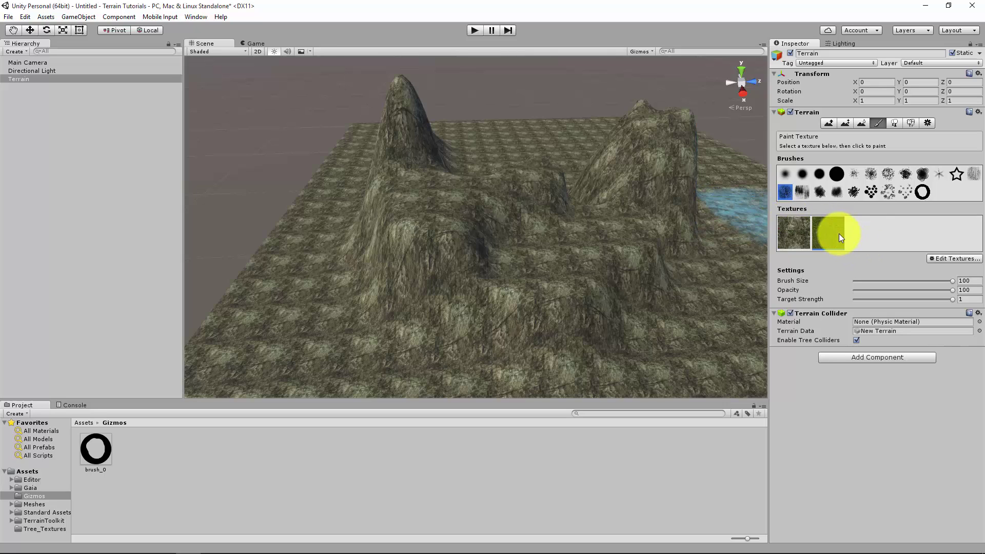
{"action": "left_click", "coordinate": [853, 174]}
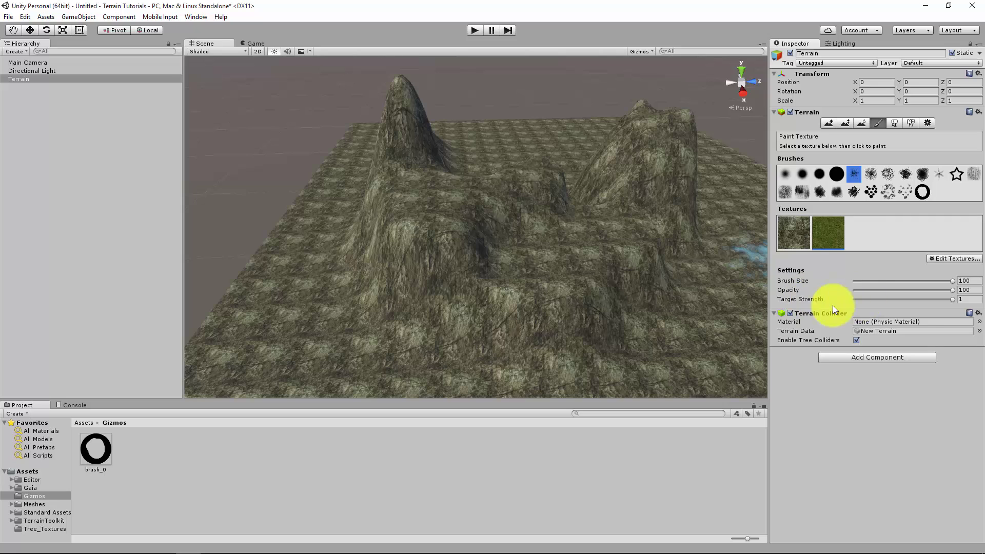
{"action": "left_click_drag", "start_coordinate": [953, 299], "coordinate": [879, 290]}
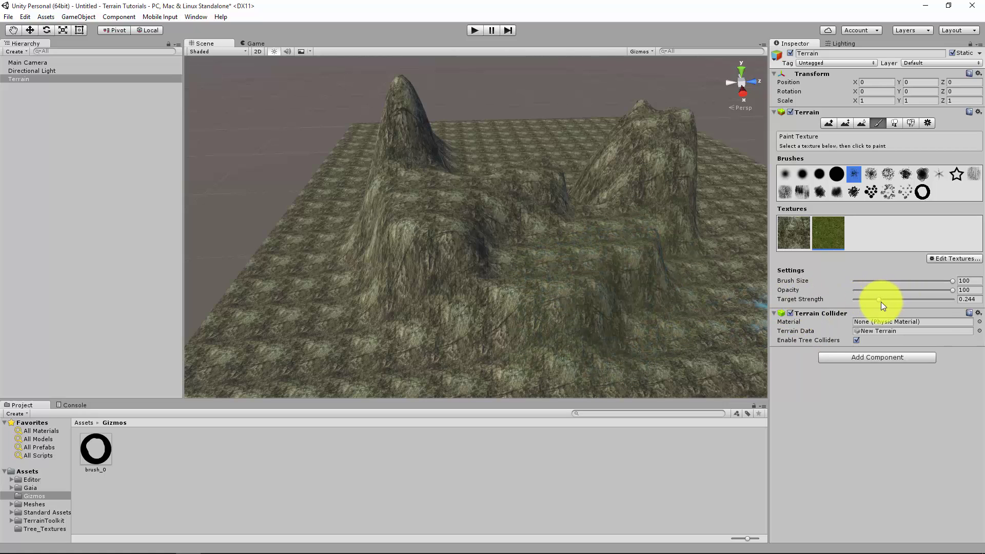
{"action": "left_click_drag", "start_coordinate": [889, 301], "coordinate": [955, 299]}
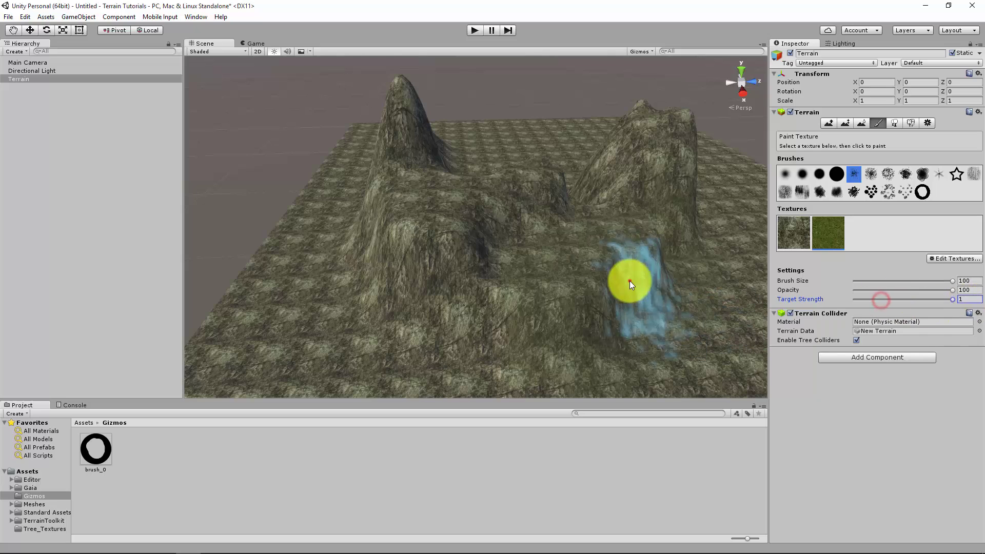
{"action": "mouse_move", "coordinate": [629, 281]}
{"action": "left_mouse_down"}
{"action": "mouse_move", "coordinate": [615, 263]}
{"action": "mouse_move", "coordinate": [602, 270]}
{"action": "left_mouse_up"}
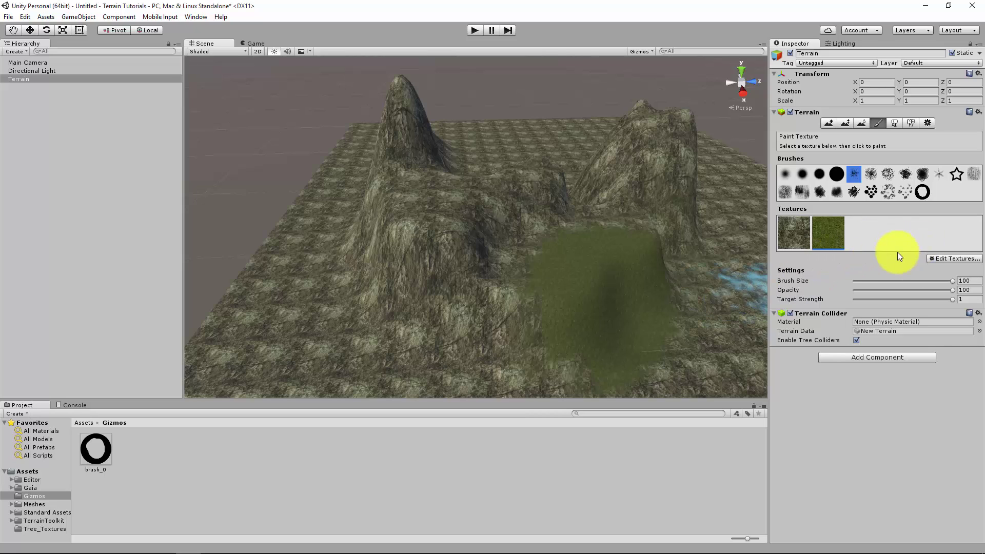
Paint more grass patches on both sides of the front slope, using brush opacities of 32 and 2
{"action": "left_click_drag", "start_coordinate": [952, 290], "coordinate": [886, 290]}
{"action": "mouse_move", "coordinate": [719, 251]}
{"action": "left_mouse_down"}
{"action": "mouse_move", "coordinate": [715, 283]}
{"action": "mouse_move", "coordinate": [762, 291]}
{"action": "left_mouse_up"}
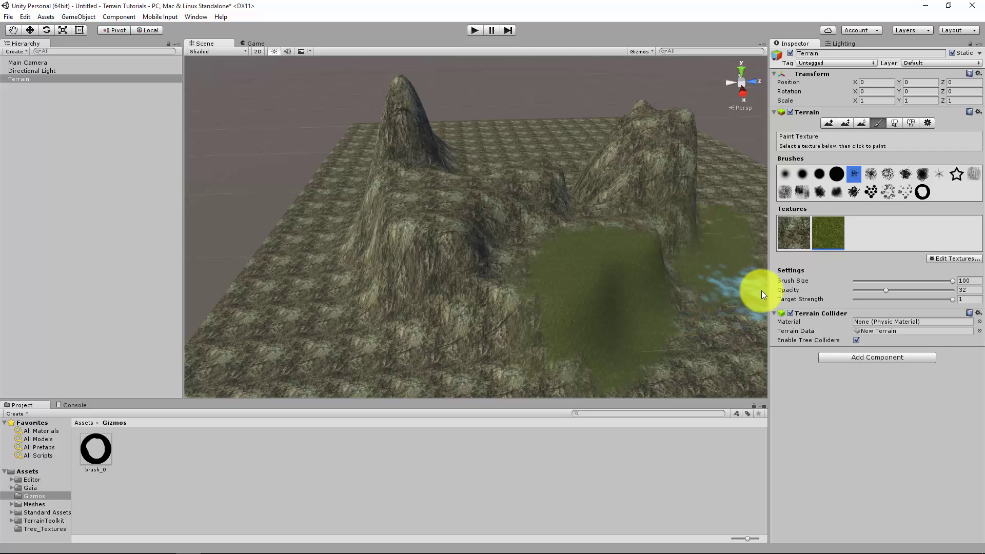
{"action": "left_click_drag", "start_coordinate": [885, 290], "coordinate": [857, 290]}
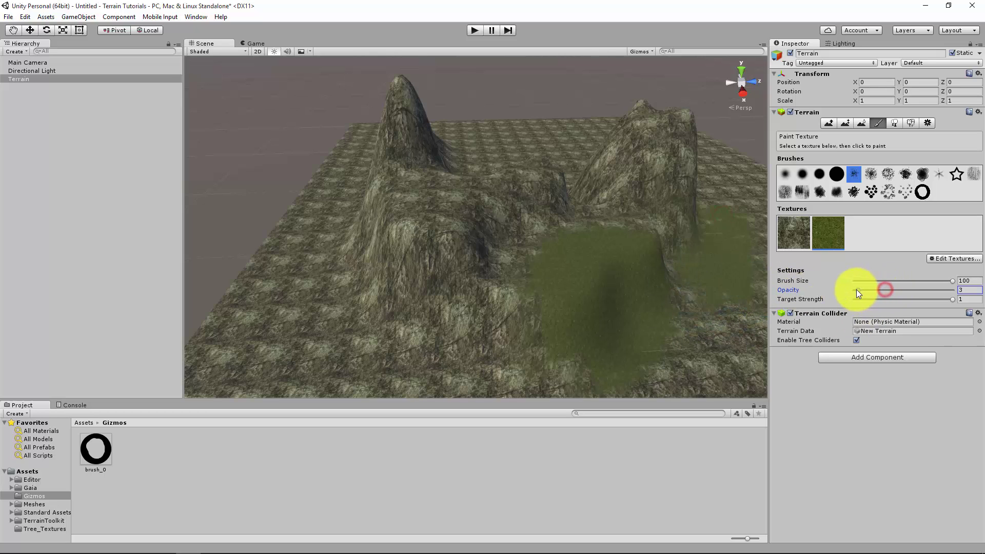
{"action": "mouse_move", "coordinate": [451, 328]}
{"action": "left_mouse_down"}
{"action": "mouse_move", "coordinate": [402, 266]}
{"action": "mouse_move", "coordinate": [368, 248]}
{"action": "mouse_move", "coordinate": [405, 259]}
{"action": "mouse_move", "coordinate": [390, 261]}
{"action": "mouse_move", "coordinate": [419, 359]}
{"action": "mouse_move", "coordinate": [458, 391]}
{"action": "mouse_move", "coordinate": [341, 345]}
{"action": "mouse_move", "coordinate": [444, 389]}
{"action": "mouse_move", "coordinate": [413, 370]}
{"action": "mouse_move", "coordinate": [434, 363]}
{"action": "mouse_move", "coordinate": [383, 346]}
{"action": "mouse_move", "coordinate": [336, 382]}
{"action": "mouse_move", "coordinate": [731, 338]}
{"action": "left_mouse_up"}
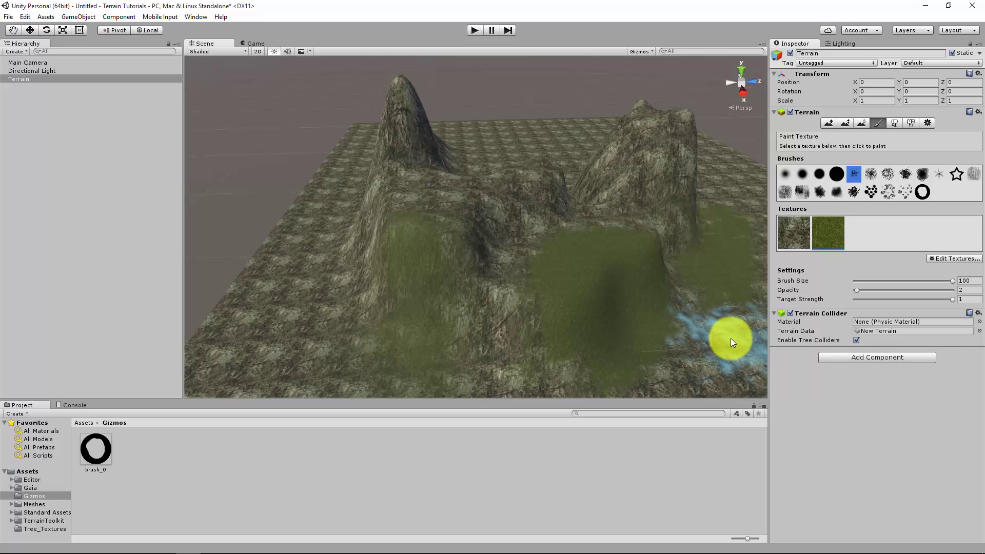
Add the Conifer_Desktop prefab to the terrain's placeable trees
{"action": "left_click", "coordinate": [896, 124]}
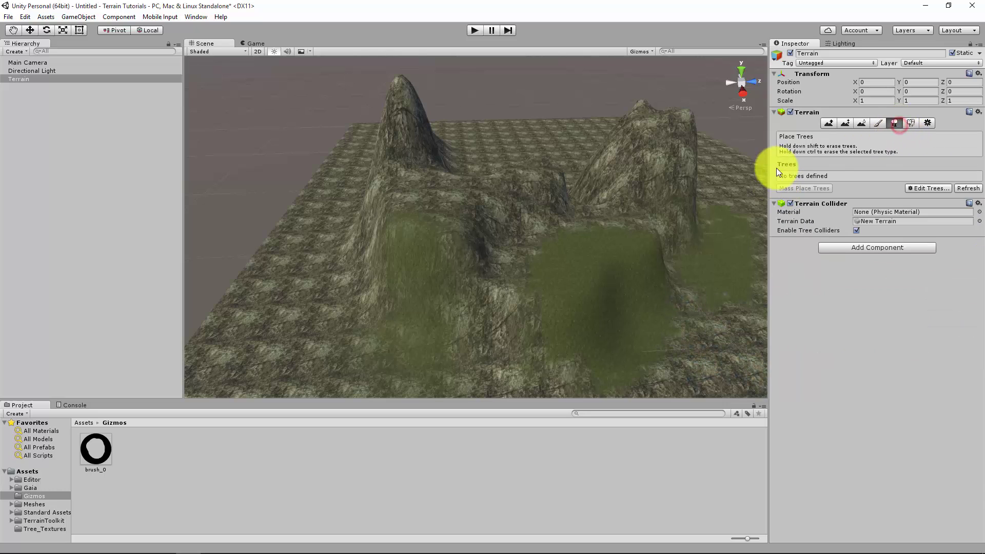
{"action": "left_click", "coordinate": [919, 188]}
{"action": "left_click", "coordinate": [910, 189]}
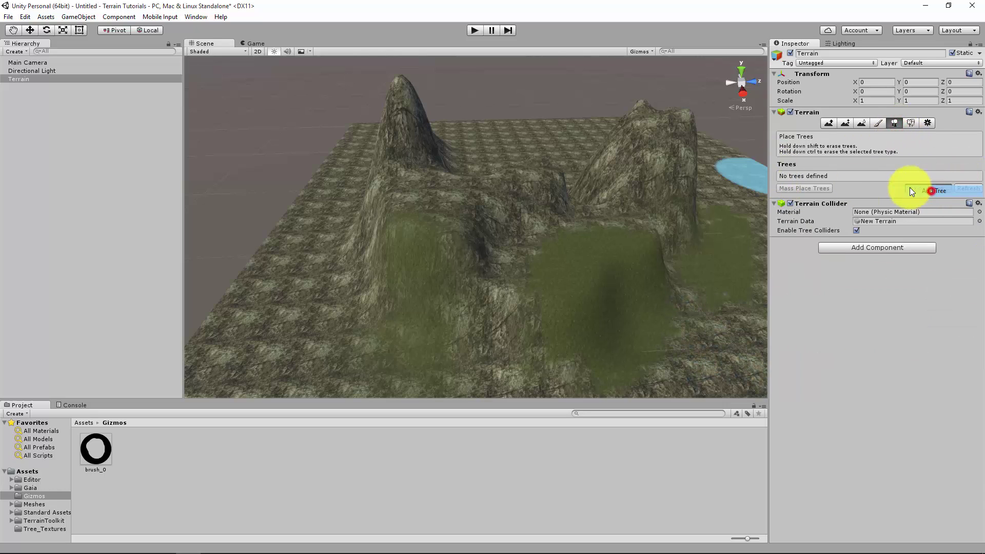
{"action": "left_click", "coordinate": [204, 30]}
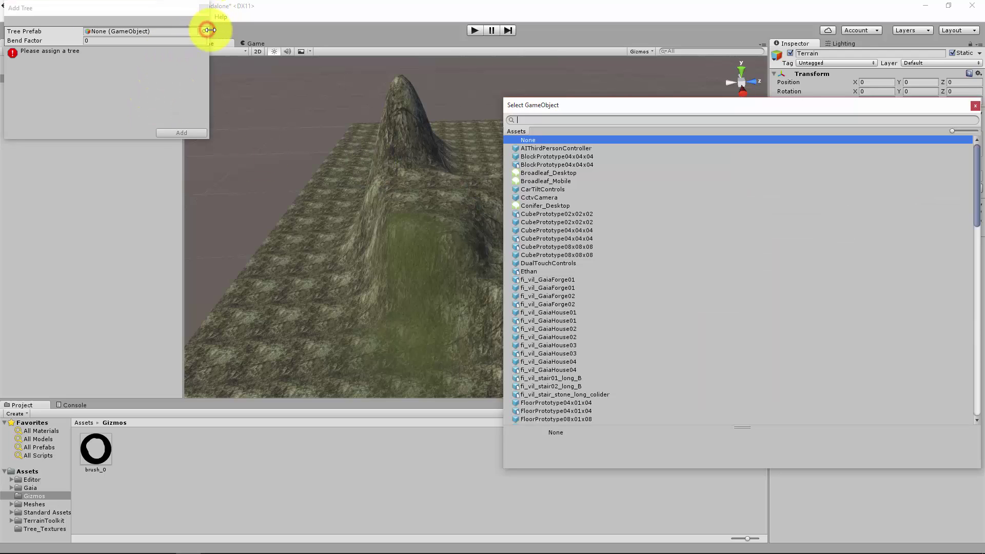
{"action": "left_click", "coordinate": [552, 206]}
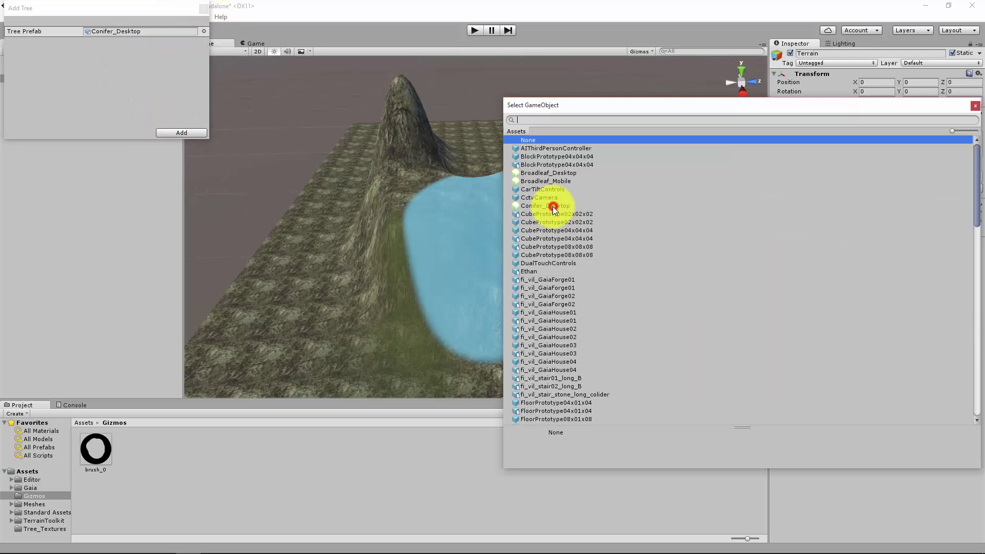
{"action": "left_click", "coordinate": [534, 205]}
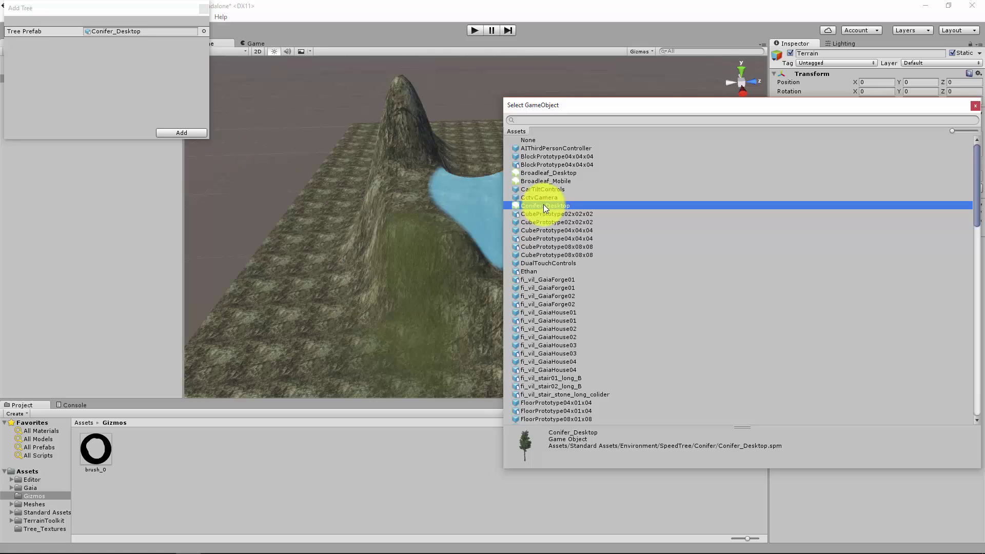
{"action": "double_click", "coordinate": [535, 205]}
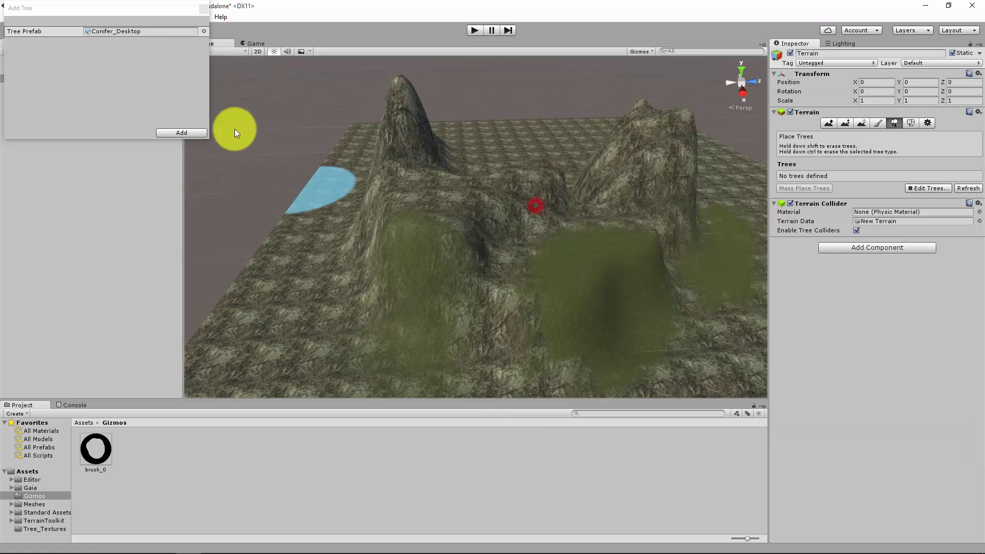
{"action": "left_click", "coordinate": [177, 132]}
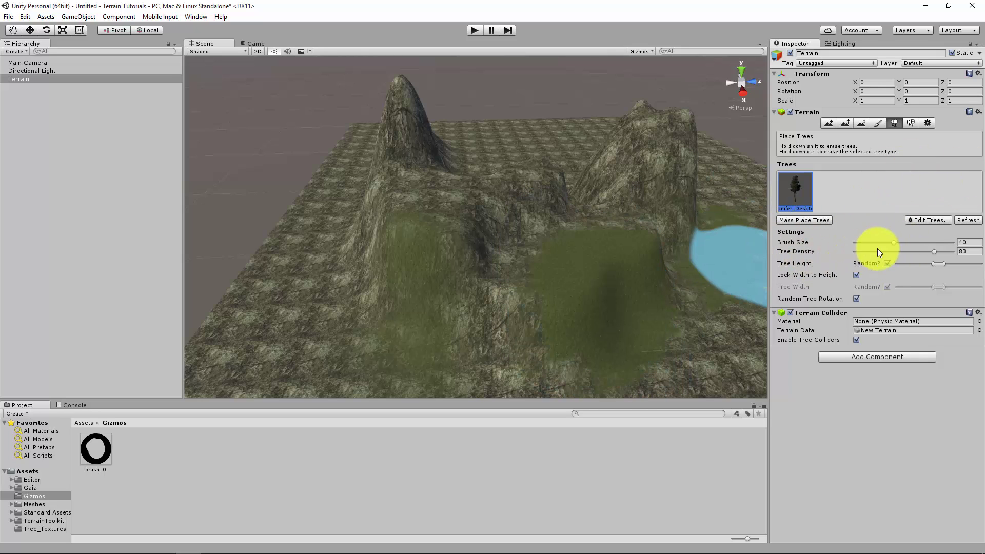
Place groups of conifers across the plateaus and the front slope
{"action": "left_click_drag", "start_coordinate": [606, 244], "coordinate": [725, 275]}
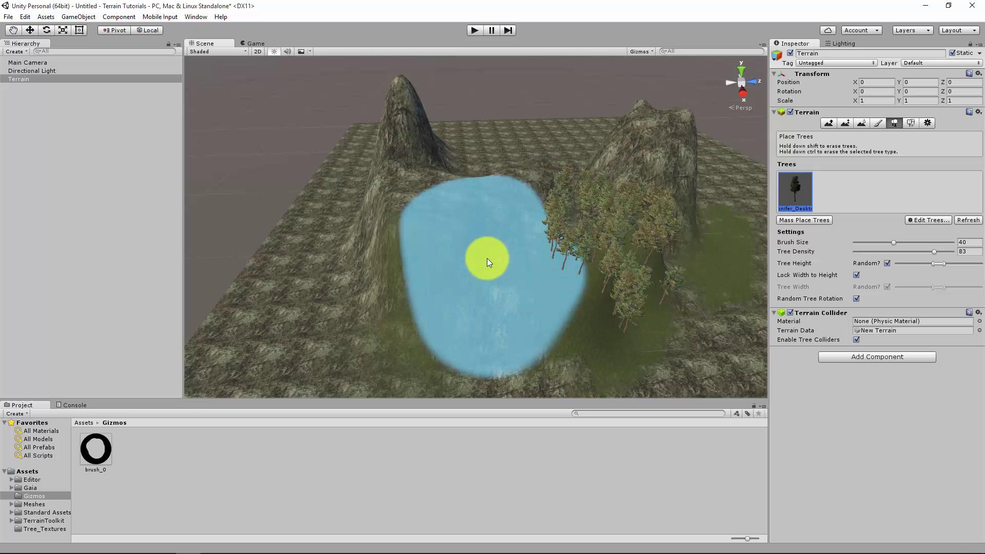
{"action": "left_click", "coordinate": [481, 267]}
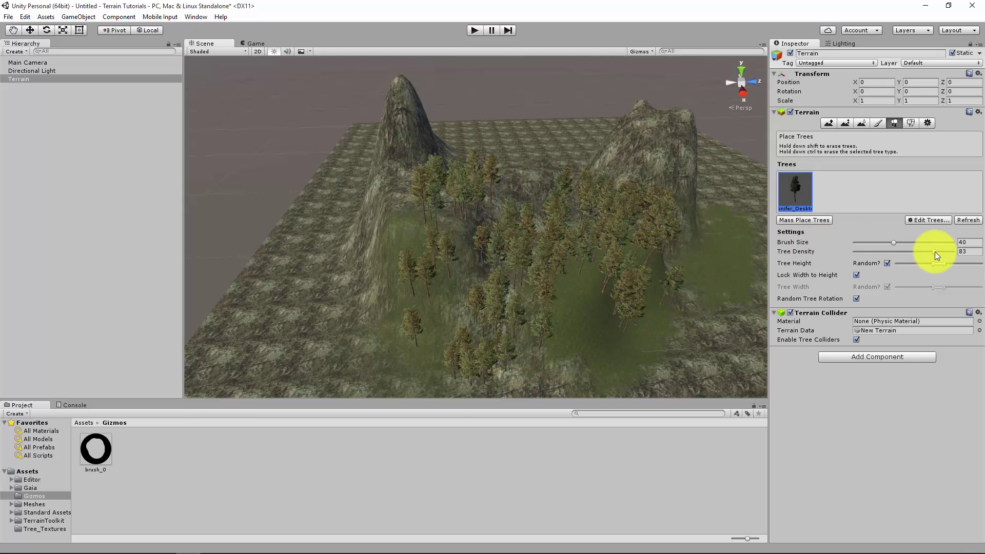
Place a dense group of conifers at tree density 100 on the flat ground, plus a sparse group at density 10
{"action": "left_click_drag", "start_coordinate": [934, 254], "coordinate": [954, 252]}
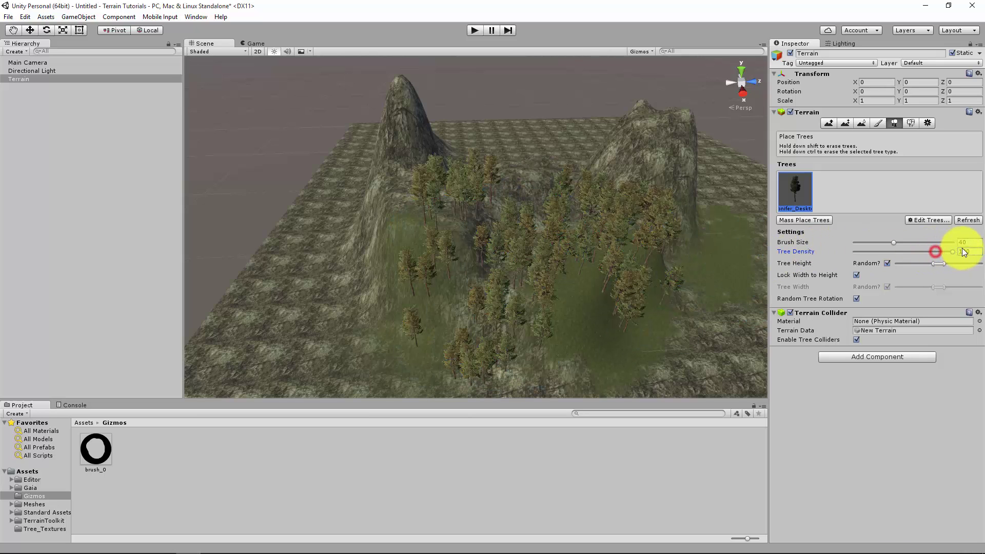
{"action": "mouse_move", "coordinate": [737, 273]}
{"action": "left_mouse_down", "text": "alt"}
{"action": "mouse_move", "coordinate": [785, 289]}
{"action": "mouse_move", "coordinate": [590, 230]}
{"action": "left_mouse_up", "text": "alt"}
{"action": "left_click", "coordinate": [538, 218]}
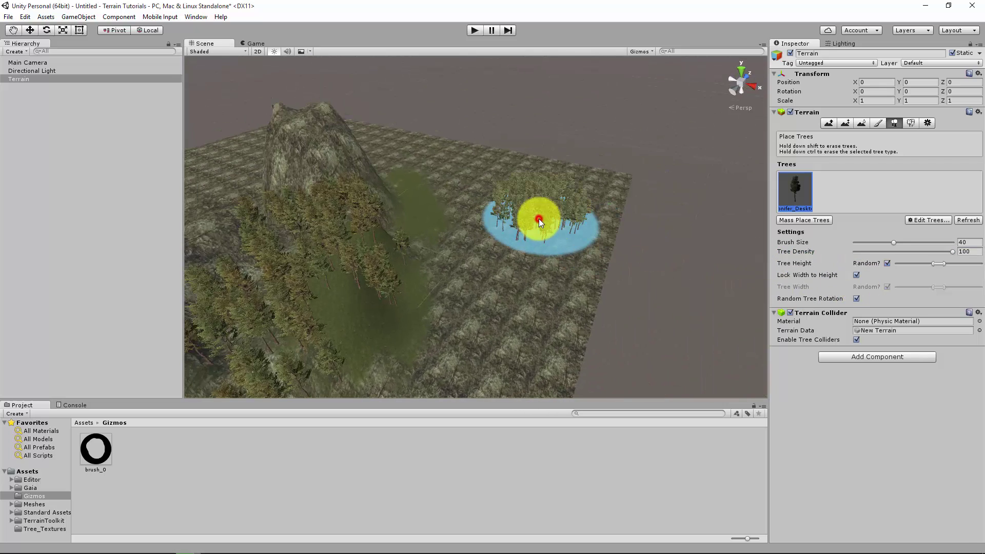
{"action": "left_click_drag", "start_coordinate": [952, 251], "coordinate": [607, 282]}
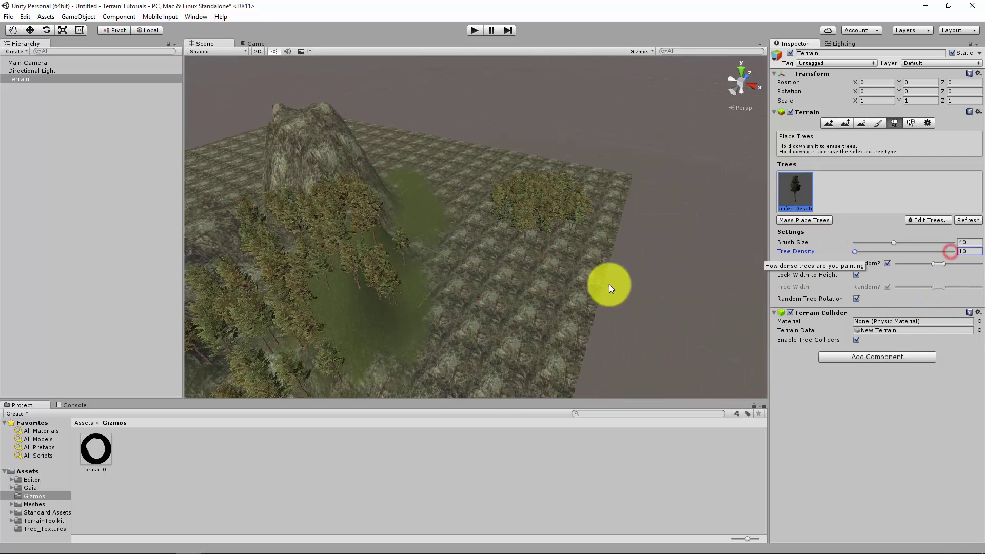
{"action": "left_click", "coordinate": [514, 285]}
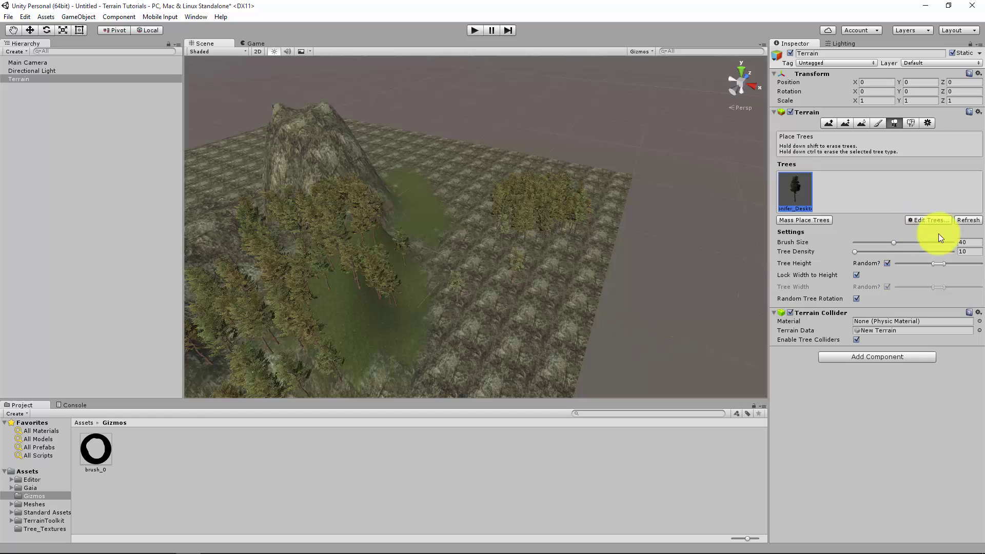
Place individual conifers around the flat ground with the tree brush size set to 1
{"action": "left_click_drag", "start_coordinate": [894, 243], "coordinate": [760, 270]}
{"action": "left_click", "coordinate": [497, 318]}
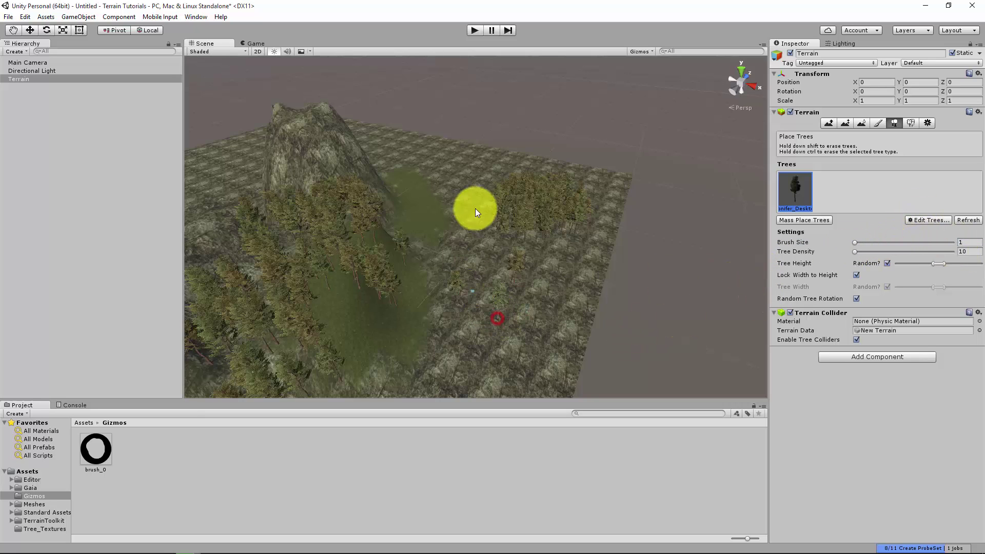
{"action": "left_click", "coordinate": [453, 241]}
{"action": "left_click", "coordinate": [545, 273]}
{"action": "left_click", "coordinate": [529, 286]}
{"action": "left_click", "coordinate": [541, 281]}
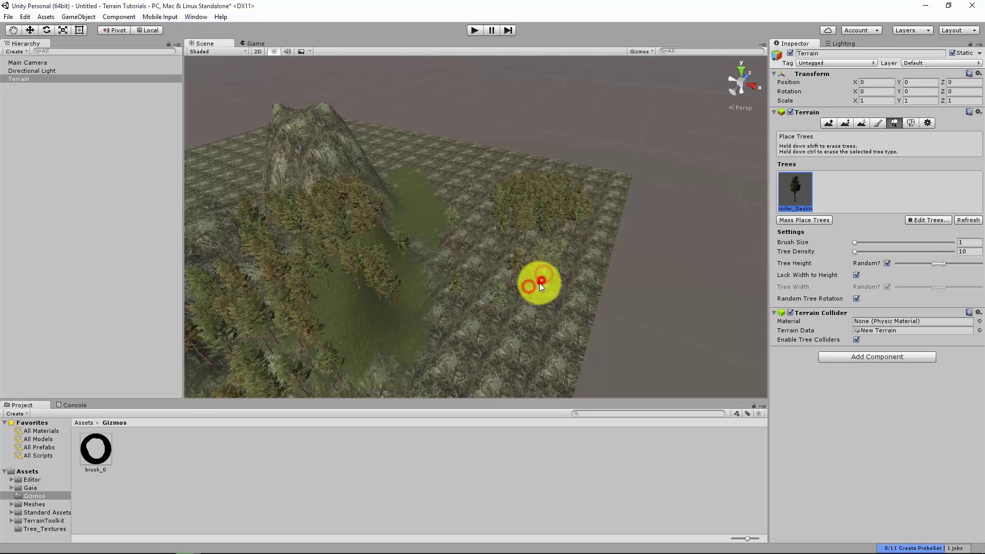
{"action": "left_click", "coordinate": [540, 285]}
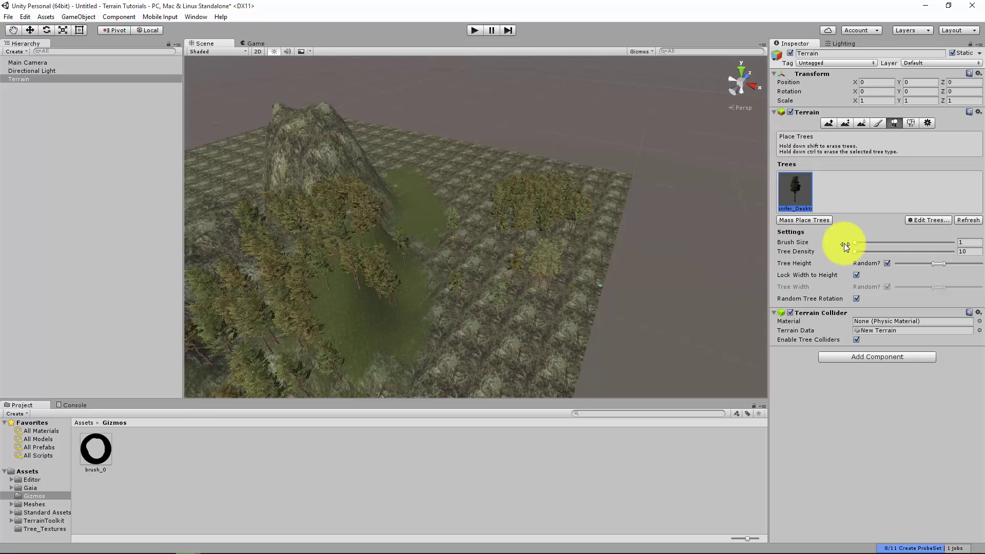
Erase the conifers from the flat ground and the grassy slope with the tree brush size set to 40
{"action": "left_click_drag", "start_coordinate": [855, 242], "coordinate": [892, 243]}
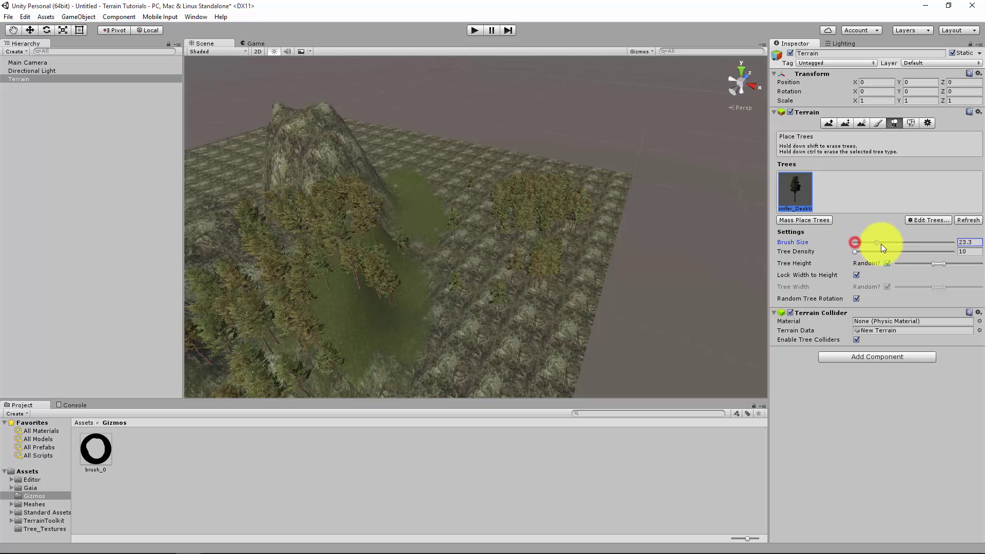
{"action": "mouse_move", "coordinate": [446, 263]}
{"action": "left_mouse_down", "text": "shift"}
{"action": "mouse_move", "coordinate": [328, 326]}
{"action": "mouse_move", "coordinate": [504, 307]}
{"action": "left_mouse_up", "text": "shift"}
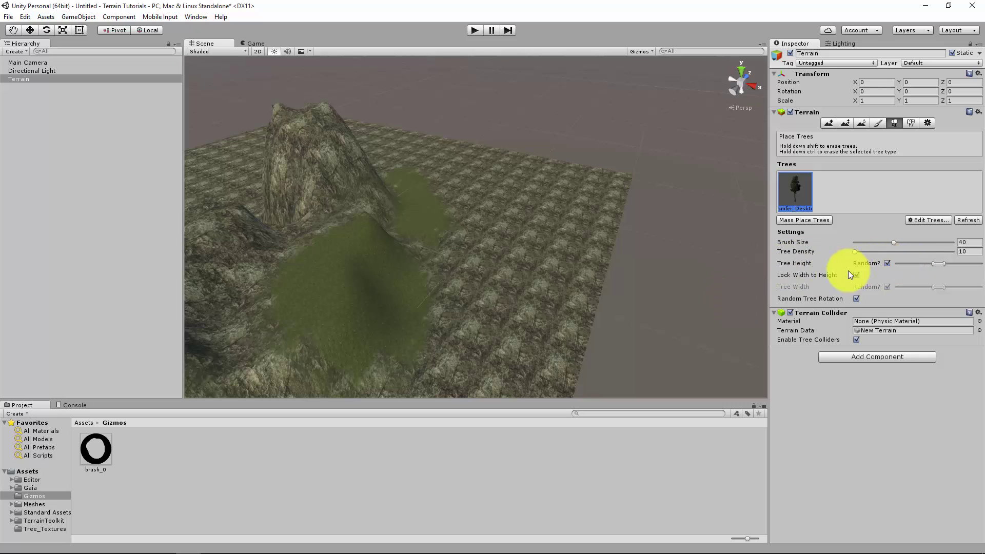
Add GrassFrond01AlbedoAlpha as a grass detail texture, keeping the default size, noise and color settings
{"action": "left_click", "coordinate": [909, 122]}
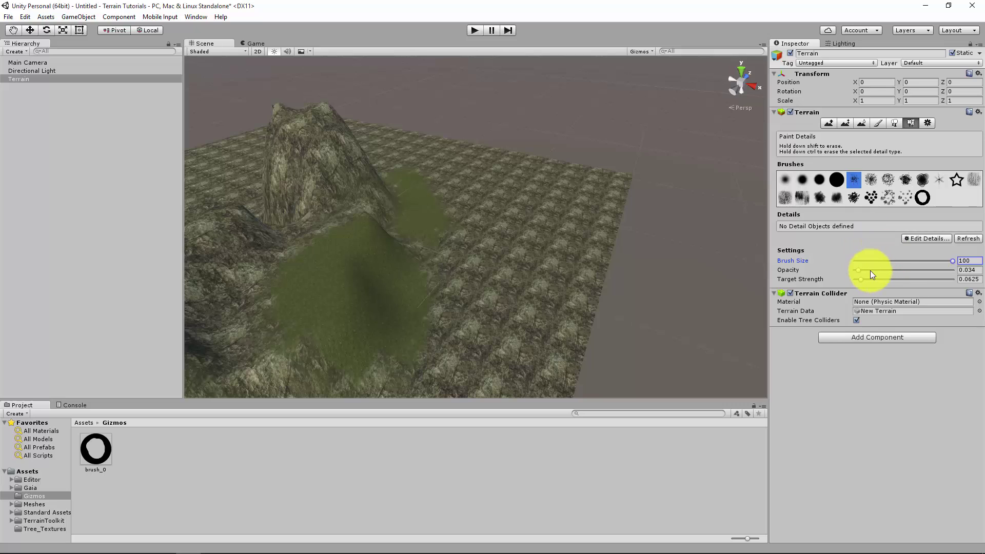
{"action": "left_click", "coordinate": [931, 238]}
{"action": "left_click", "coordinate": [929, 246]}
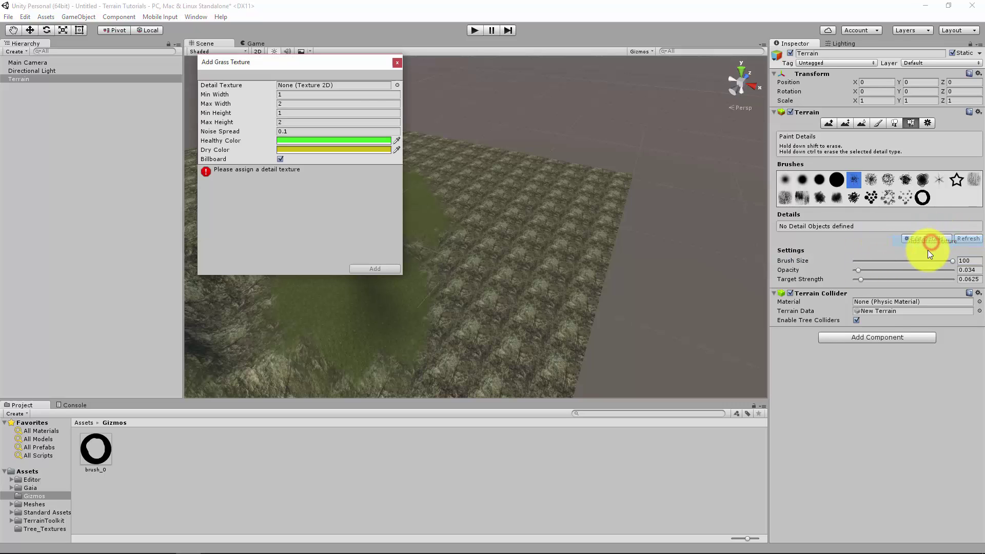
{"action": "left_click", "coordinate": [397, 86]}
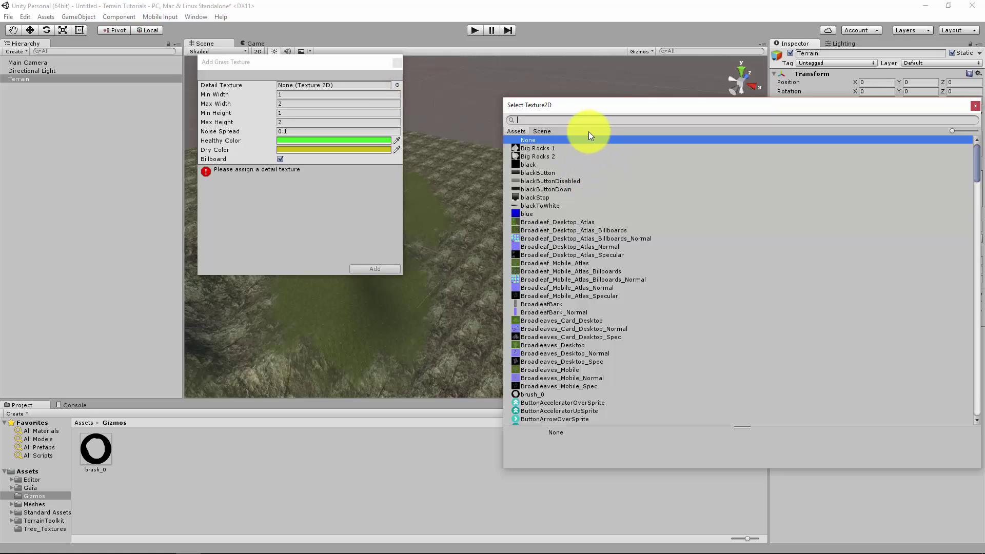
{"action": "type", "text": "grass"}
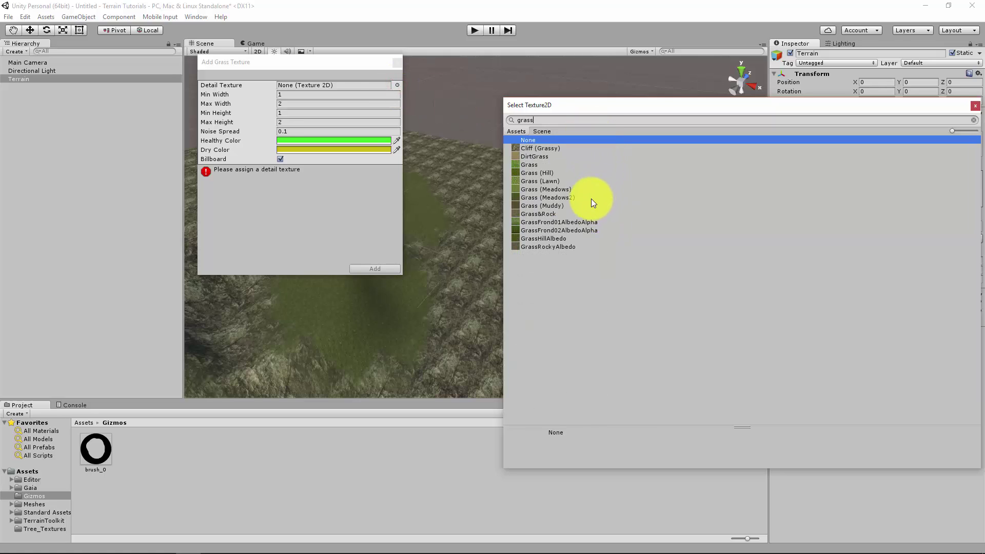
{"action": "left_click", "coordinate": [548, 222]}
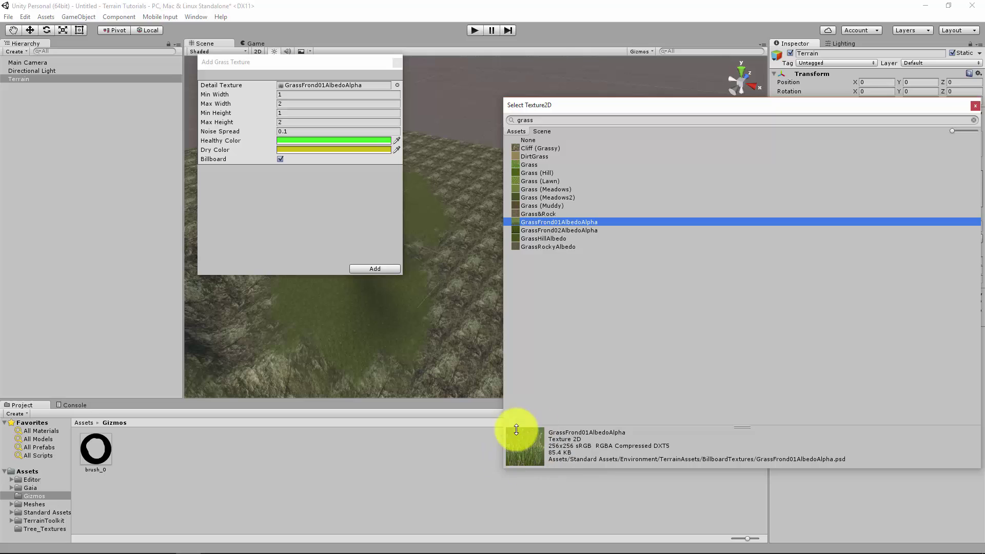
{"action": "left_click", "coordinate": [533, 238]}
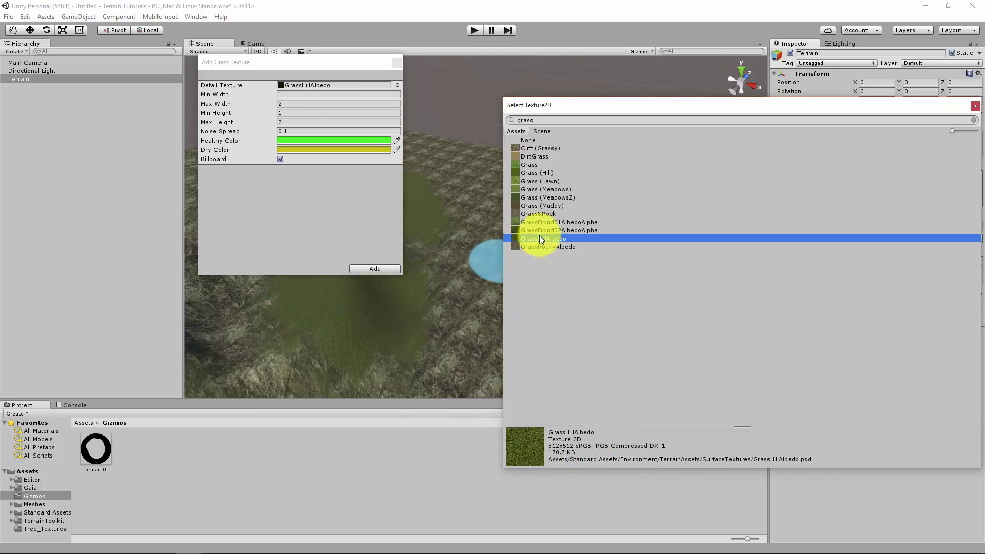
{"action": "left_click", "coordinate": [544, 230]}
{"action": "left_click", "coordinate": [532, 224]}
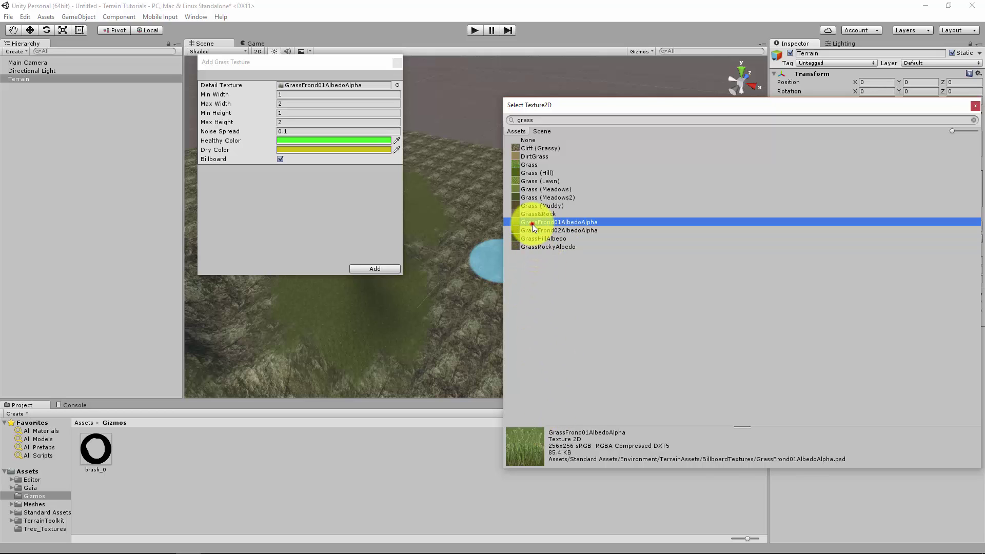
{"action": "left_click", "coordinate": [534, 229]}
{"action": "left_click", "coordinate": [534, 223]}
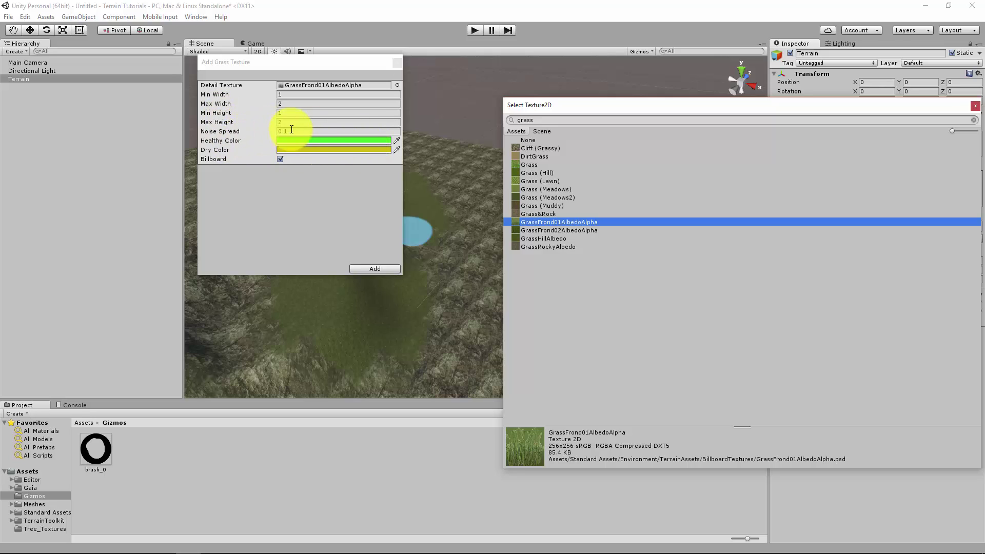
{"action": "left_click", "coordinate": [374, 265]}
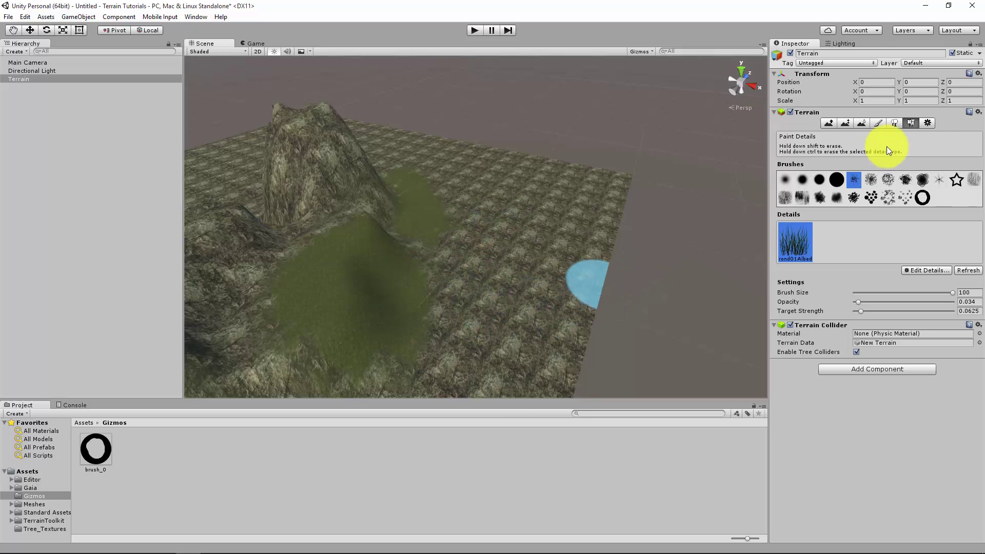
Set the terrain's detail distance to 250 and paint grass details across the flat ground beside the grassy slope
{"action": "left_click", "coordinate": [926, 124]}
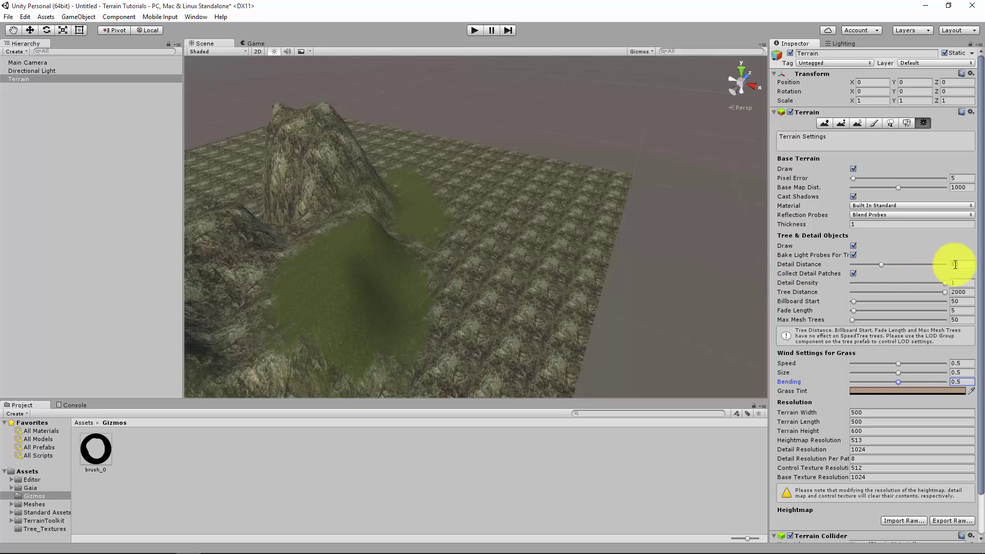
{"action": "left_click_drag", "start_coordinate": [882, 264], "coordinate": [968, 268]}
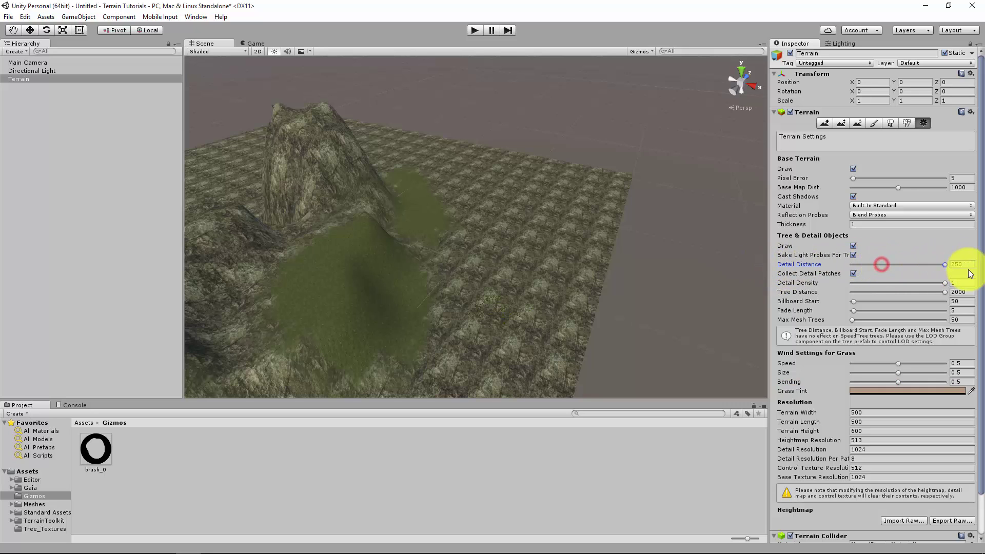
{"action": "left_click_drag", "start_coordinate": [585, 245], "coordinate": [589, 220], "text": "alt"}
{"action": "mouse_move", "coordinate": [589, 220]}
{"action": "right_mouse_down"}
{"action": "mouse_move", "coordinate": [589, 297]}
{"action": "mouse_move", "coordinate": [526, 270]}
{"action": "right_mouse_up"}
{"action": "key", "text": "shift+w"}
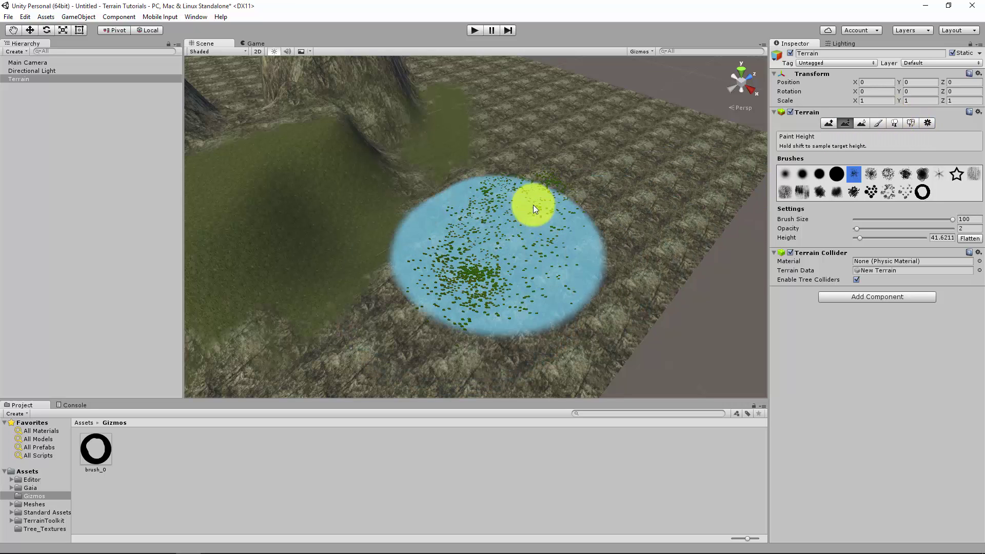
{"action": "left_click", "coordinate": [905, 123]}
{"action": "mouse_move", "coordinate": [533, 242]}
{"action": "left_mouse_down"}
{"action": "mouse_move", "coordinate": [665, 164]}
{"action": "mouse_move", "coordinate": [610, 192]}
{"action": "mouse_move", "coordinate": [444, 316]}
{"action": "mouse_move", "coordinate": [616, 281]}
{"action": "mouse_move", "coordinate": [627, 115]}
{"action": "mouse_move", "coordinate": [607, 164]}
{"action": "mouse_move", "coordinate": [648, 267]}
{"action": "left_mouse_up"}
{"action": "mouse_move", "coordinate": [648, 266]}
{"action": "right_mouse_down"}
{"action": "mouse_move", "coordinate": [545, 310]}
{"action": "mouse_move", "coordinate": [482, 297]}
{"action": "right_mouse_up"}
{"action": "mouse_move", "coordinate": [482, 297]}
{"action": "left_mouse_down"}
{"action": "mouse_move", "coordinate": [540, 337]}
{"action": "mouse_move", "coordinate": [359, 337]}
{"action": "mouse_move", "coordinate": [435, 336]}
{"action": "mouse_move", "coordinate": [679, 291]}
{"action": "left_mouse_up"}
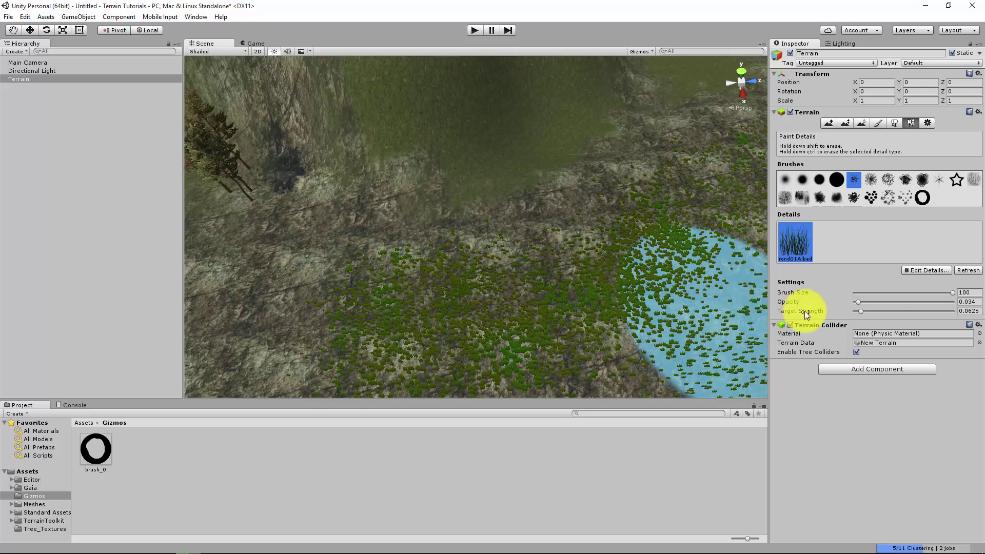
Set the detail brush opacity to 1 and paint denser grass patches on the rocky ground below the slope
{"action": "left_click_drag", "start_coordinate": [858, 304], "coordinate": [969, 302]}
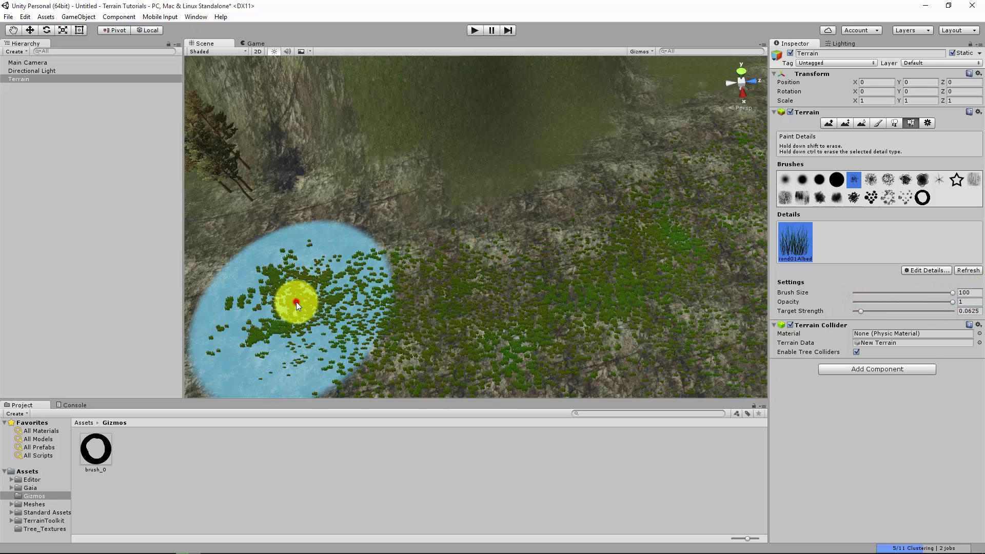
{"action": "mouse_move", "coordinate": [296, 301]}
{"action": "left_mouse_down"}
{"action": "mouse_move", "coordinate": [374, 305]}
{"action": "mouse_move", "coordinate": [357, 328]}
{"action": "mouse_move", "coordinate": [420, 327]}
{"action": "mouse_move", "coordinate": [564, 280]}
{"action": "left_mouse_up"}
{"action": "mouse_move", "coordinate": [564, 280]}
{"action": "right_mouse_down"}
{"action": "mouse_move", "coordinate": [411, 288]}
{"action": "mouse_move", "coordinate": [401, 302]}
{"action": "mouse_move", "coordinate": [470, 228]}
{"action": "mouse_move", "coordinate": [589, 257]}
{"action": "right_mouse_up"}
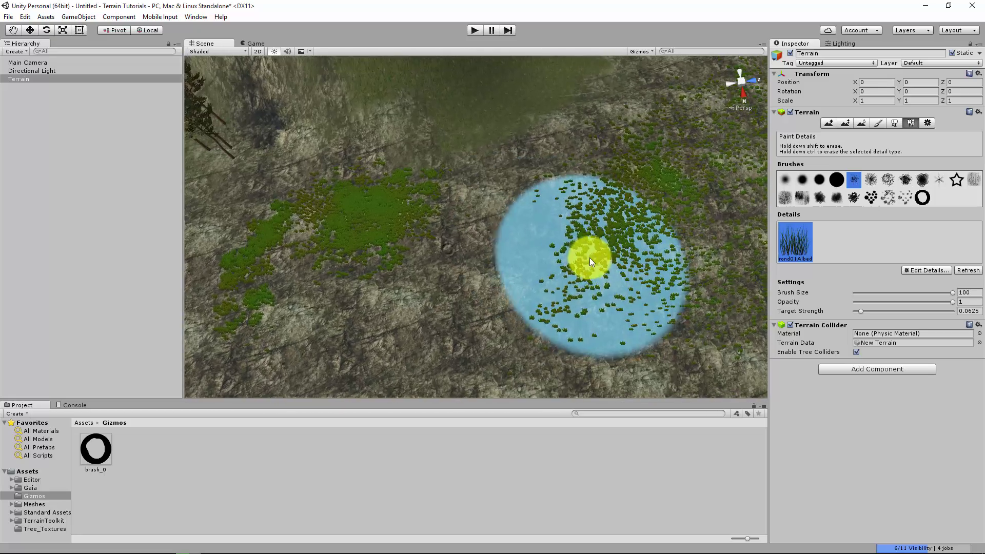
{"action": "left_click_drag", "start_coordinate": [589, 258], "coordinate": [663, 256]}
Open the terrain settings
{"action": "left_click", "coordinate": [928, 123]}
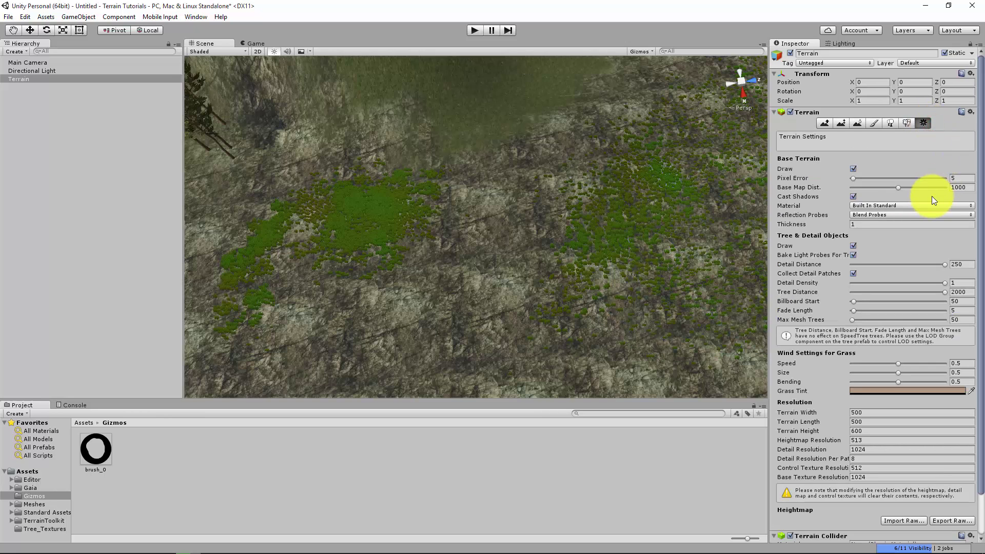